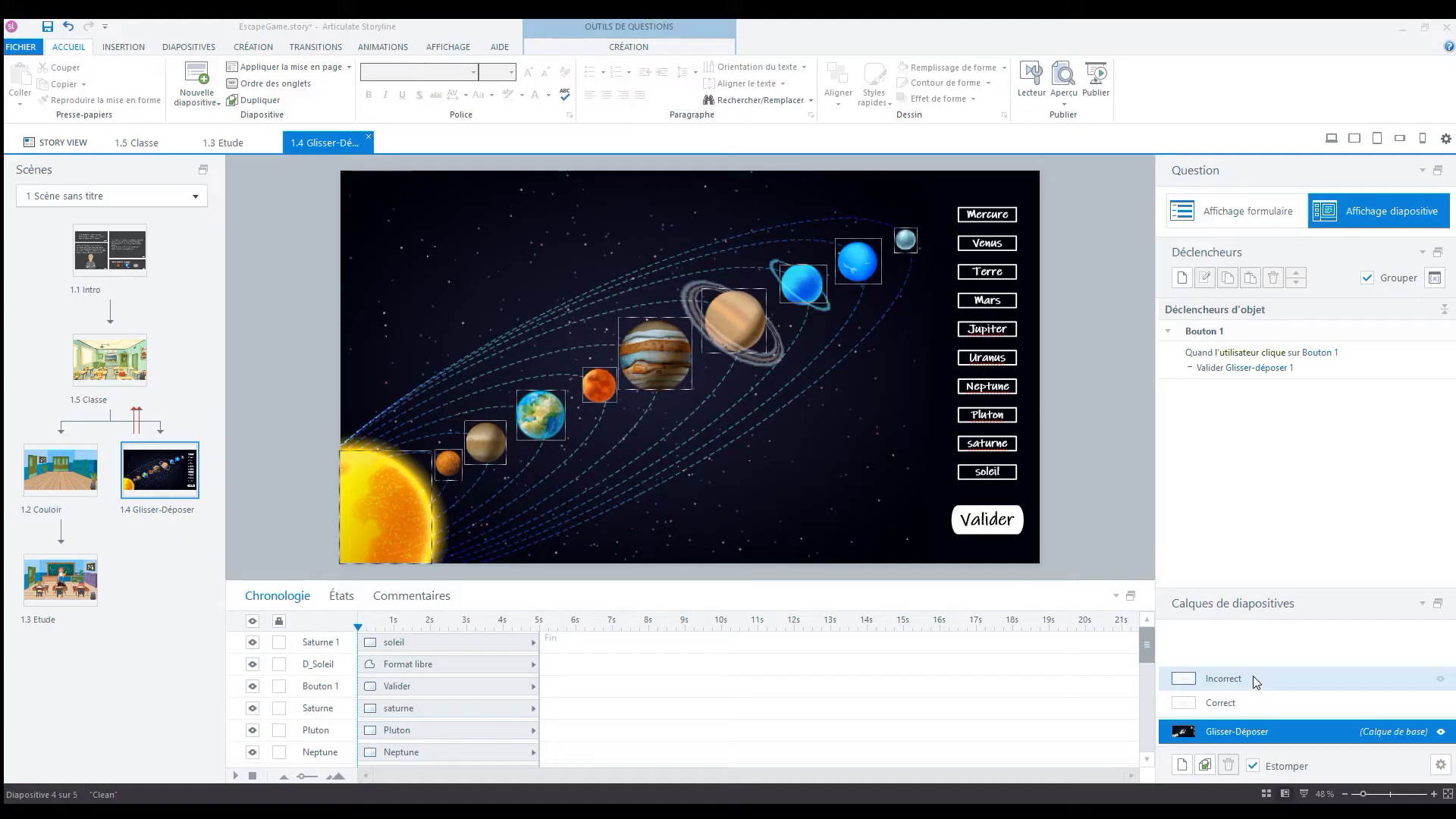
- Compare the Correct and Incorrect feedback layers of the Glisser-Déposer slide, ending on the Correct layer
{"action": "left_click", "coordinate": [1028, 633]}
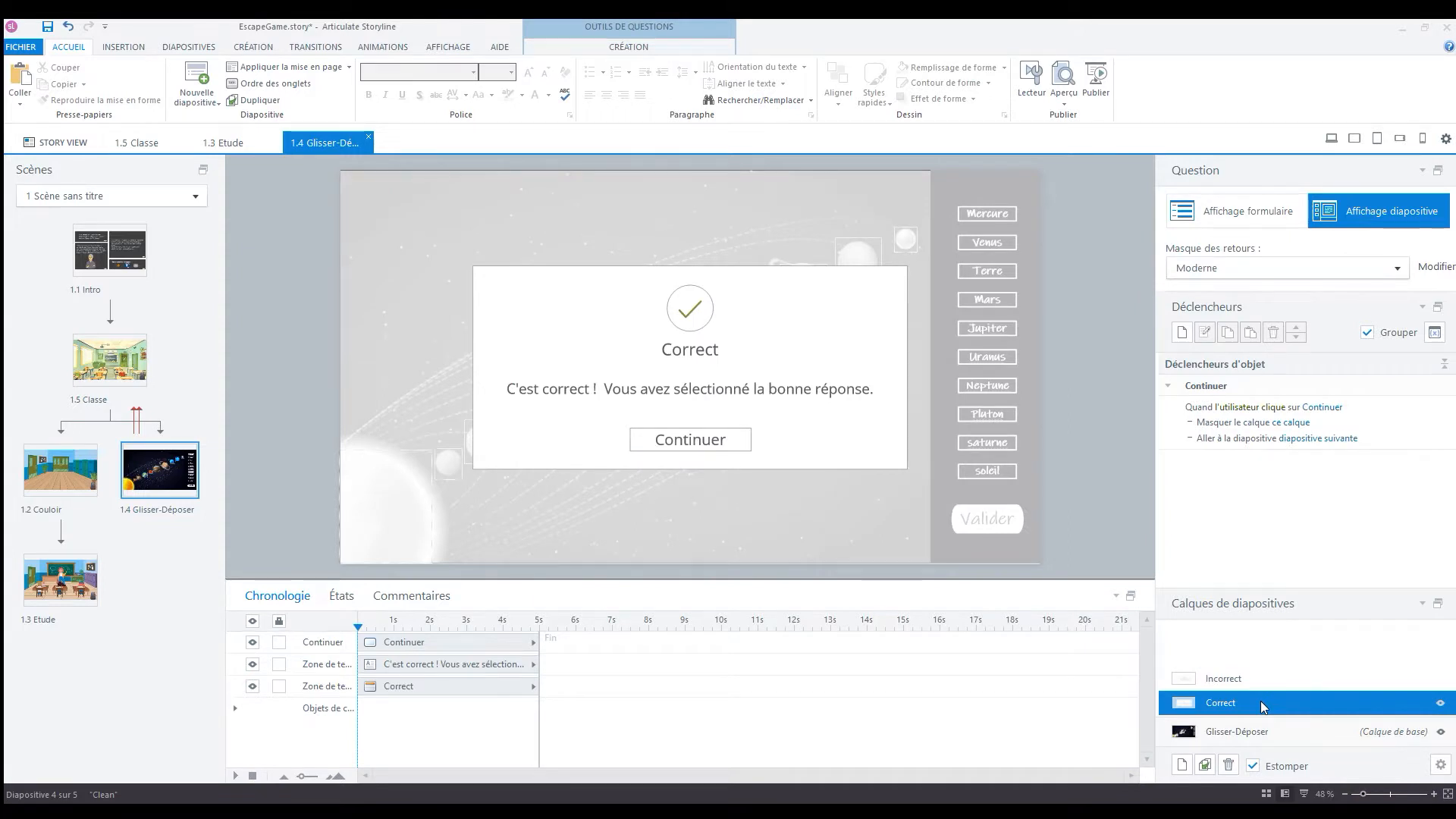
{"action": "left_click", "coordinate": [1259, 680]}
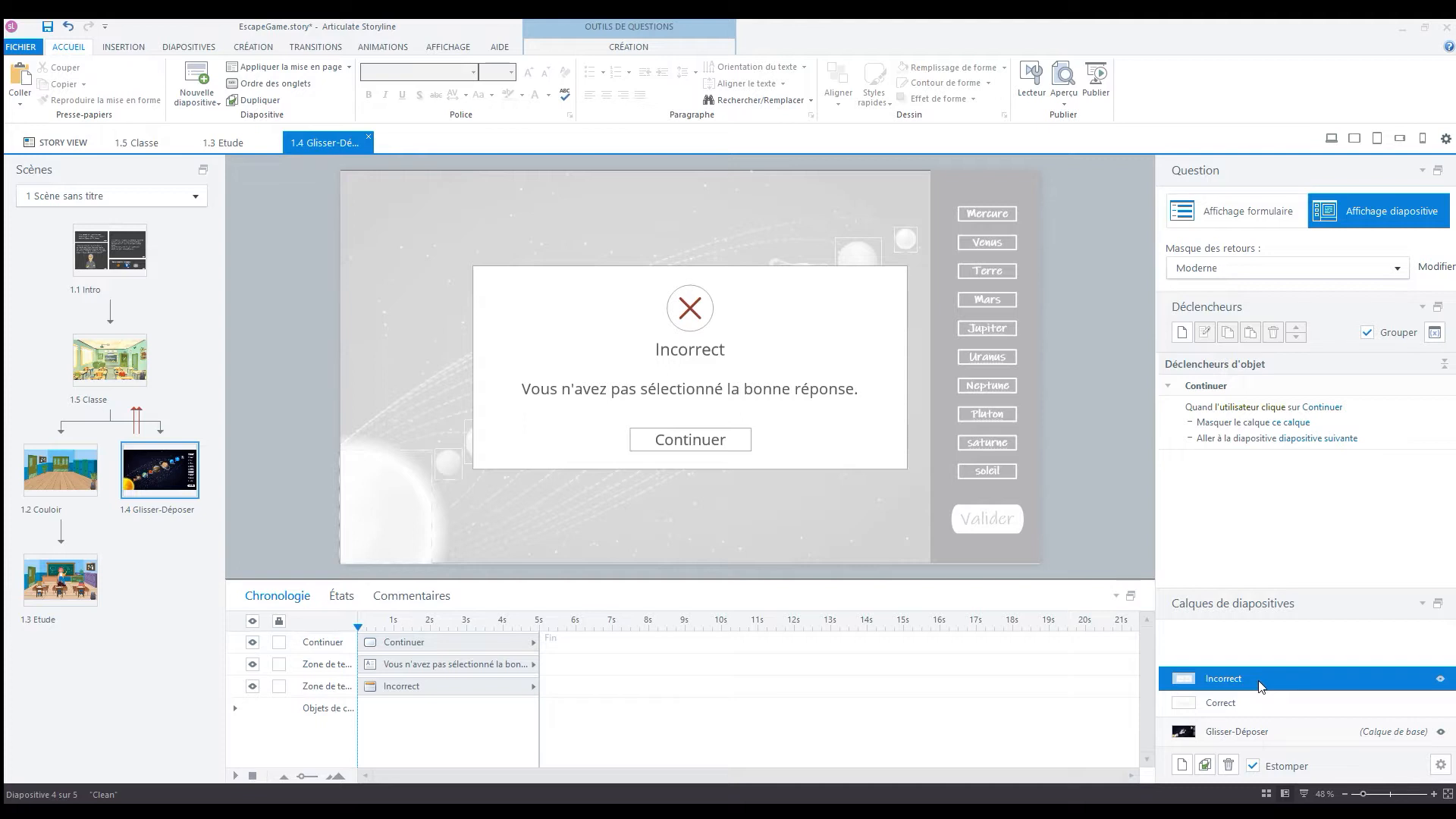
{"action": "left_click", "coordinate": [1243, 702]}
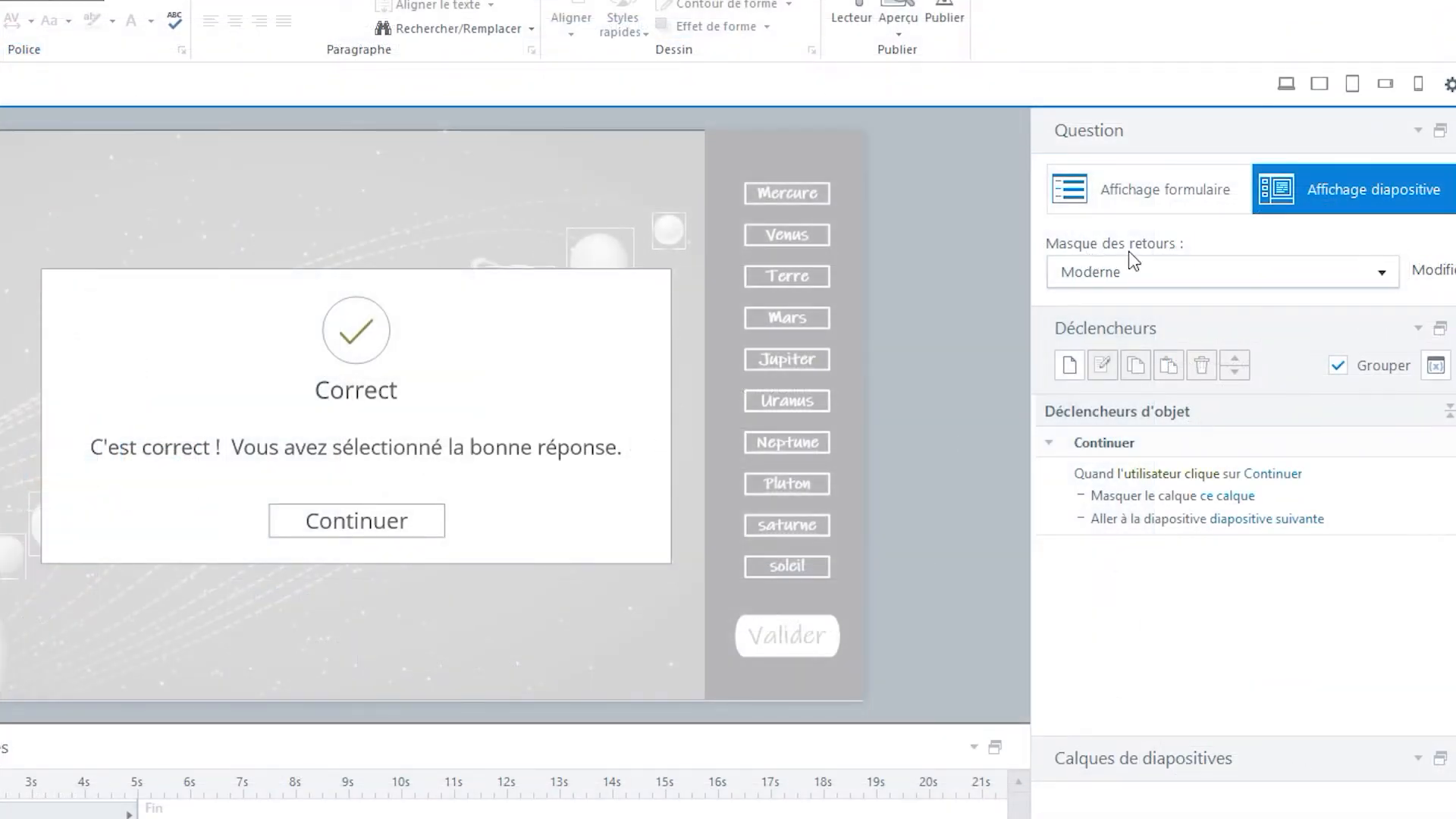
- Try the Classique feedback master on the Correct layer and switch back to Moderne
{"action": "left_click", "coordinate": [1381, 274]}
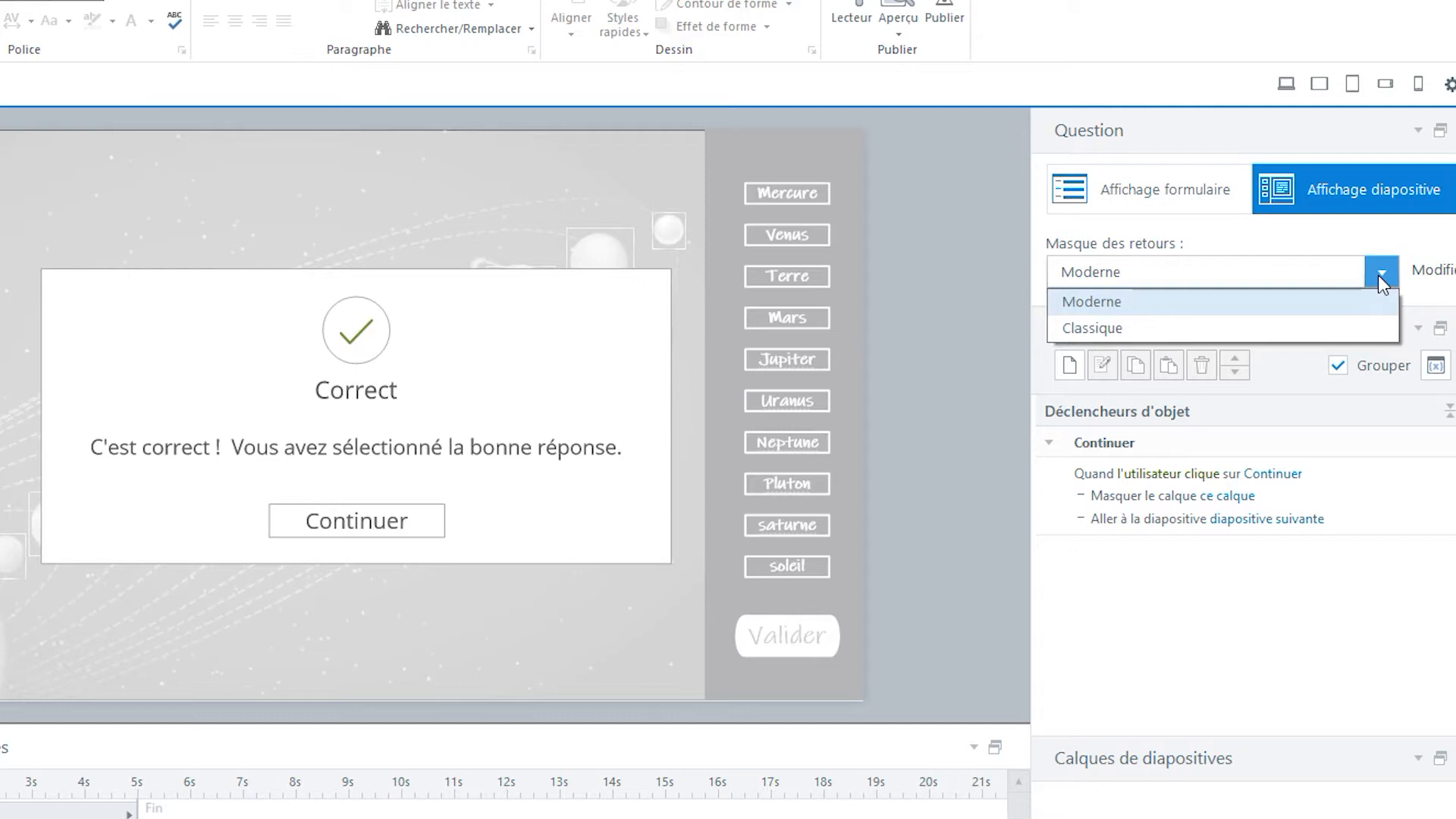
{"action": "left_click", "coordinate": [1334, 333]}
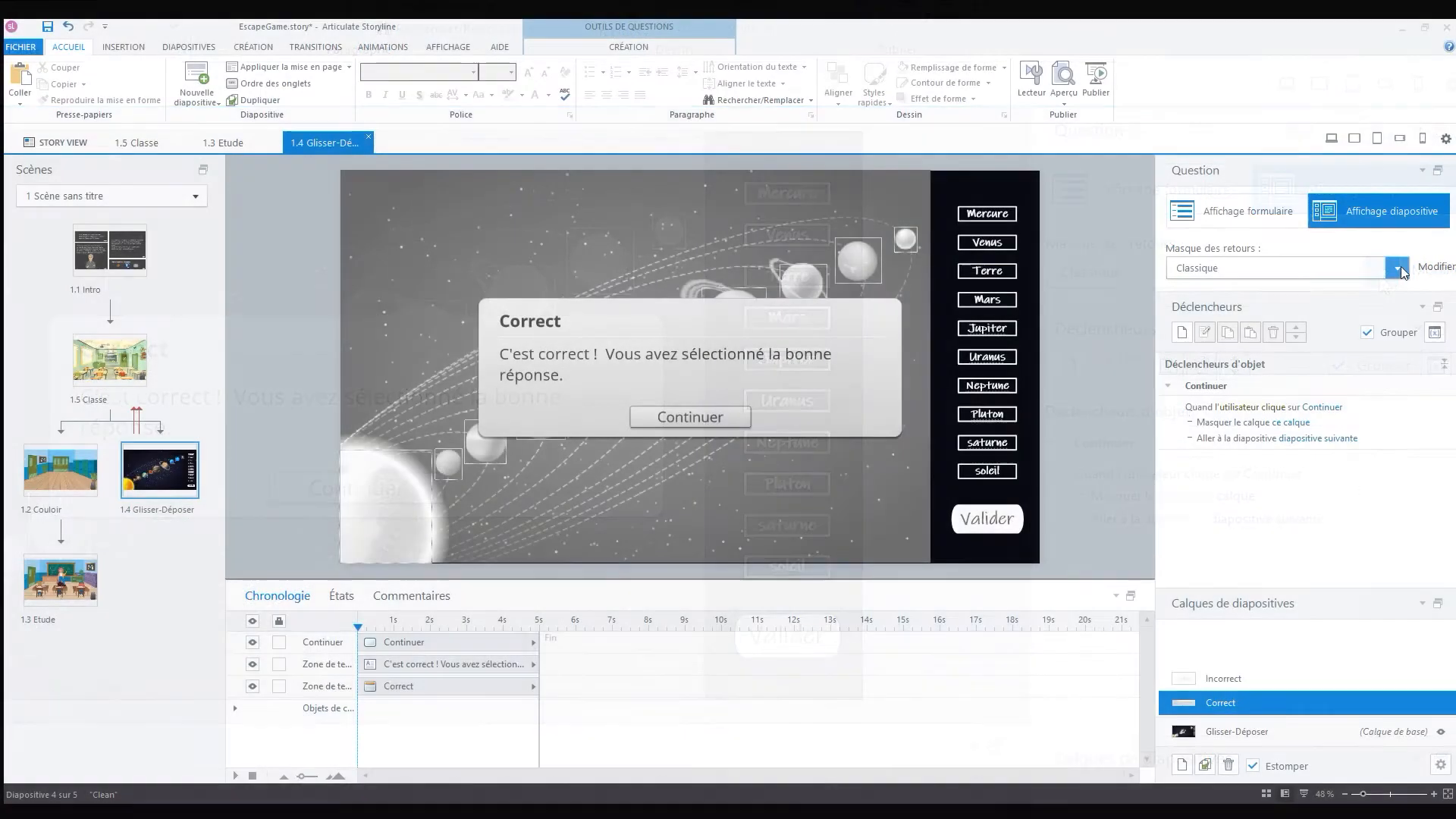
{"action": "left_click", "coordinate": [1381, 272]}
{"action": "left_click", "coordinate": [1341, 292]}
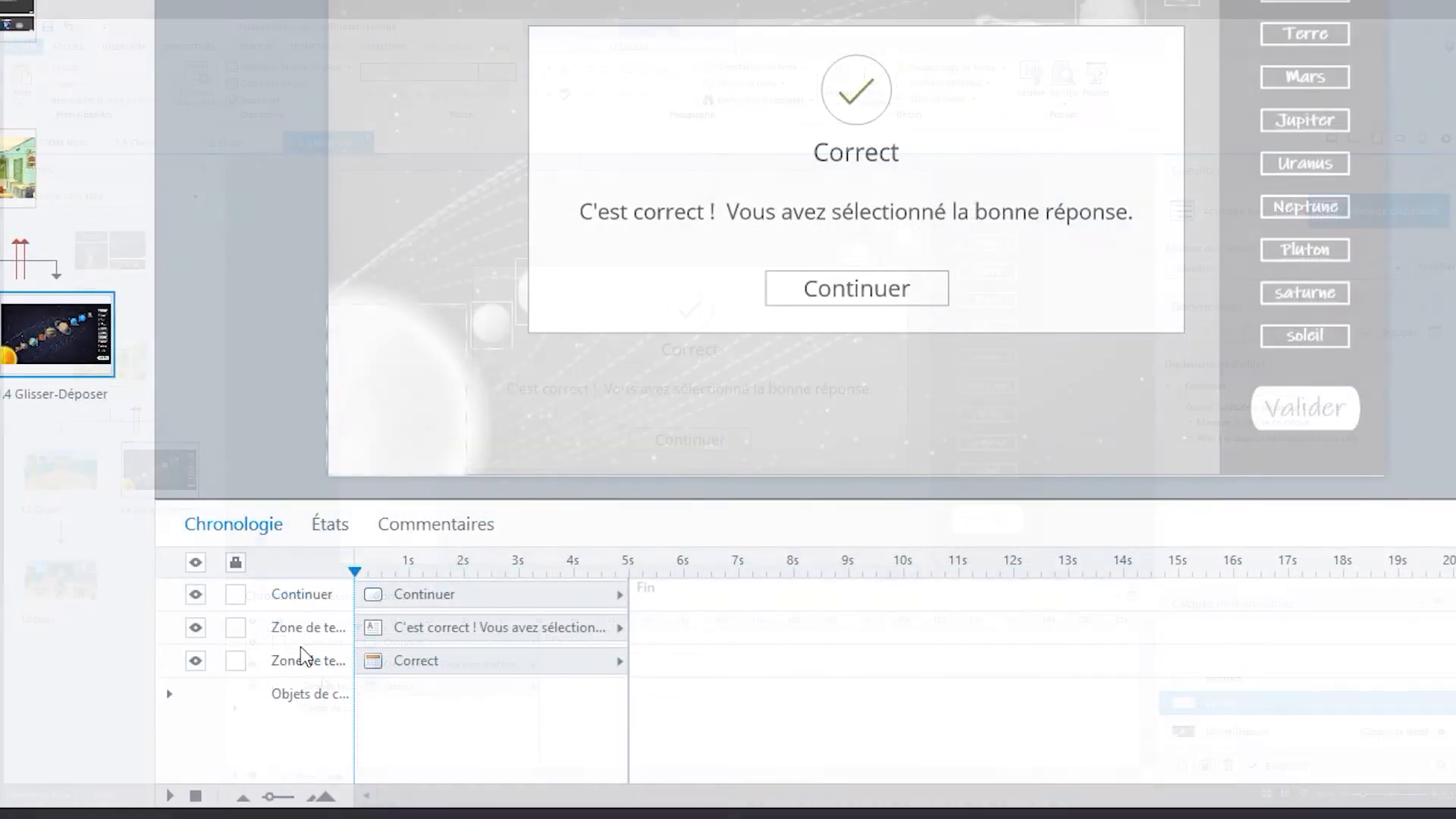
- Move the Correct layer's Continuer button out of the feedback box to the slide's lower-right area, over the Valider button
{"action": "left_click", "coordinate": [320, 689]}
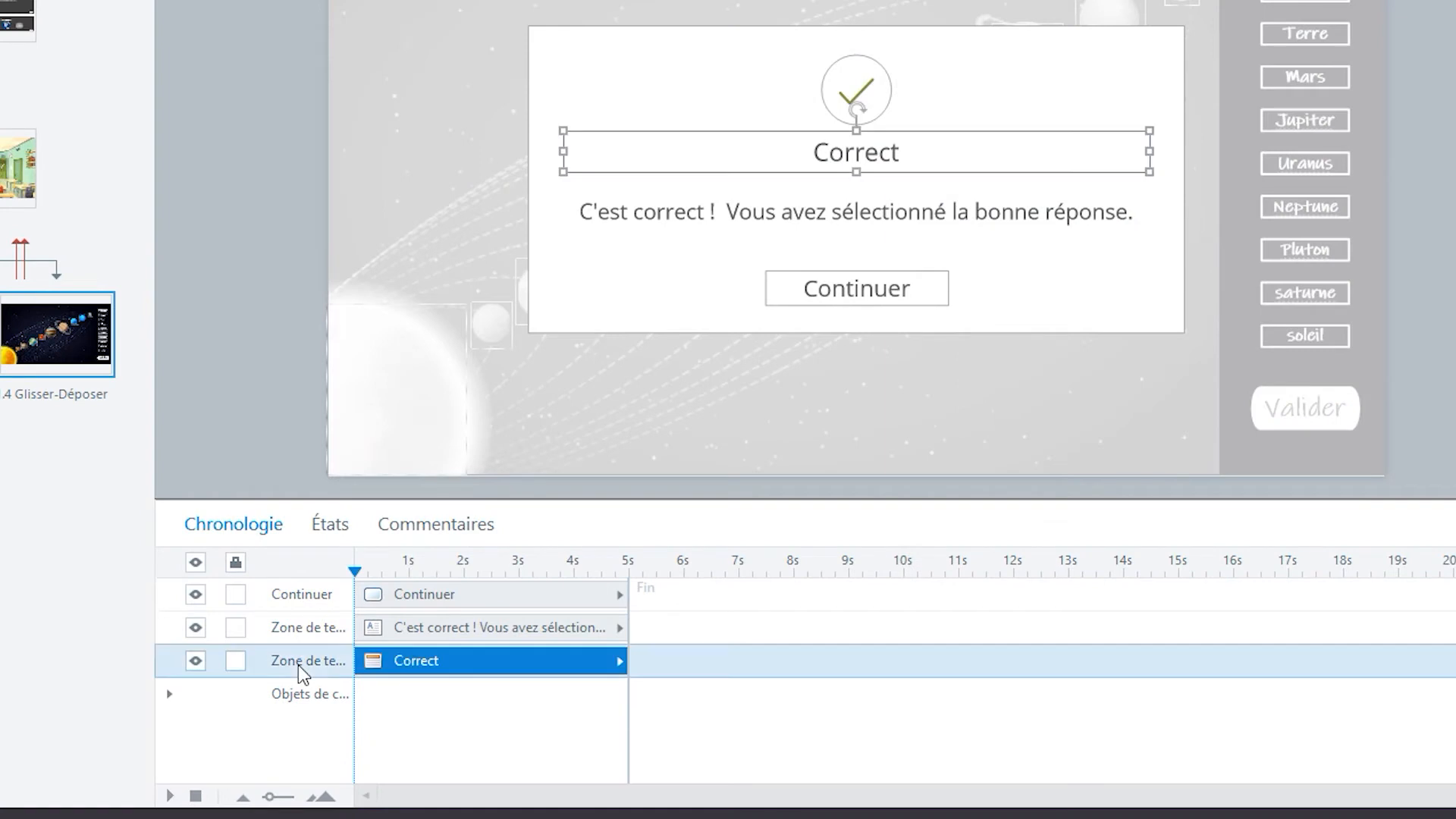
{"action": "left_click", "coordinate": [303, 628]}
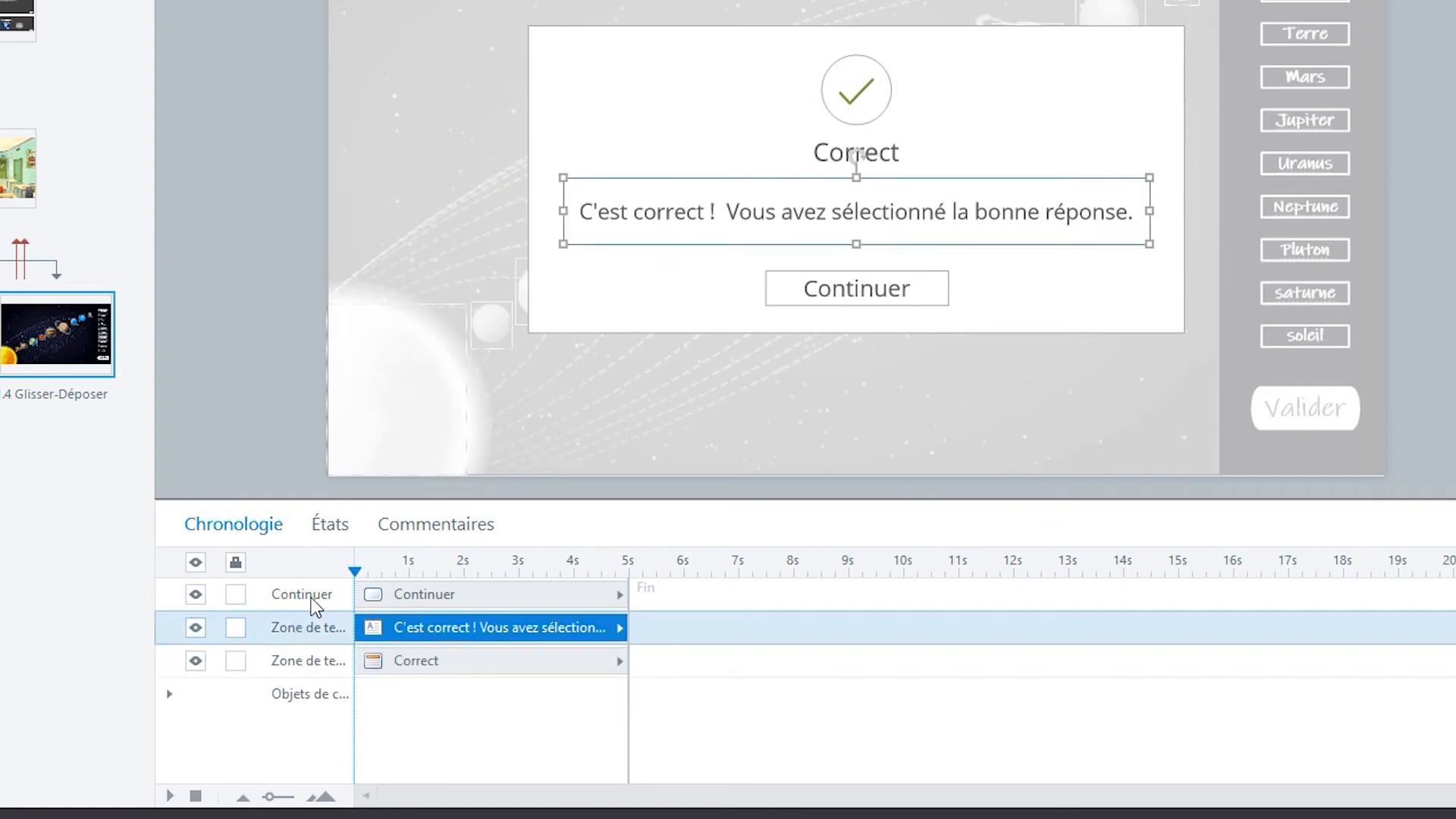
{"action": "left_click", "coordinate": [312, 600]}
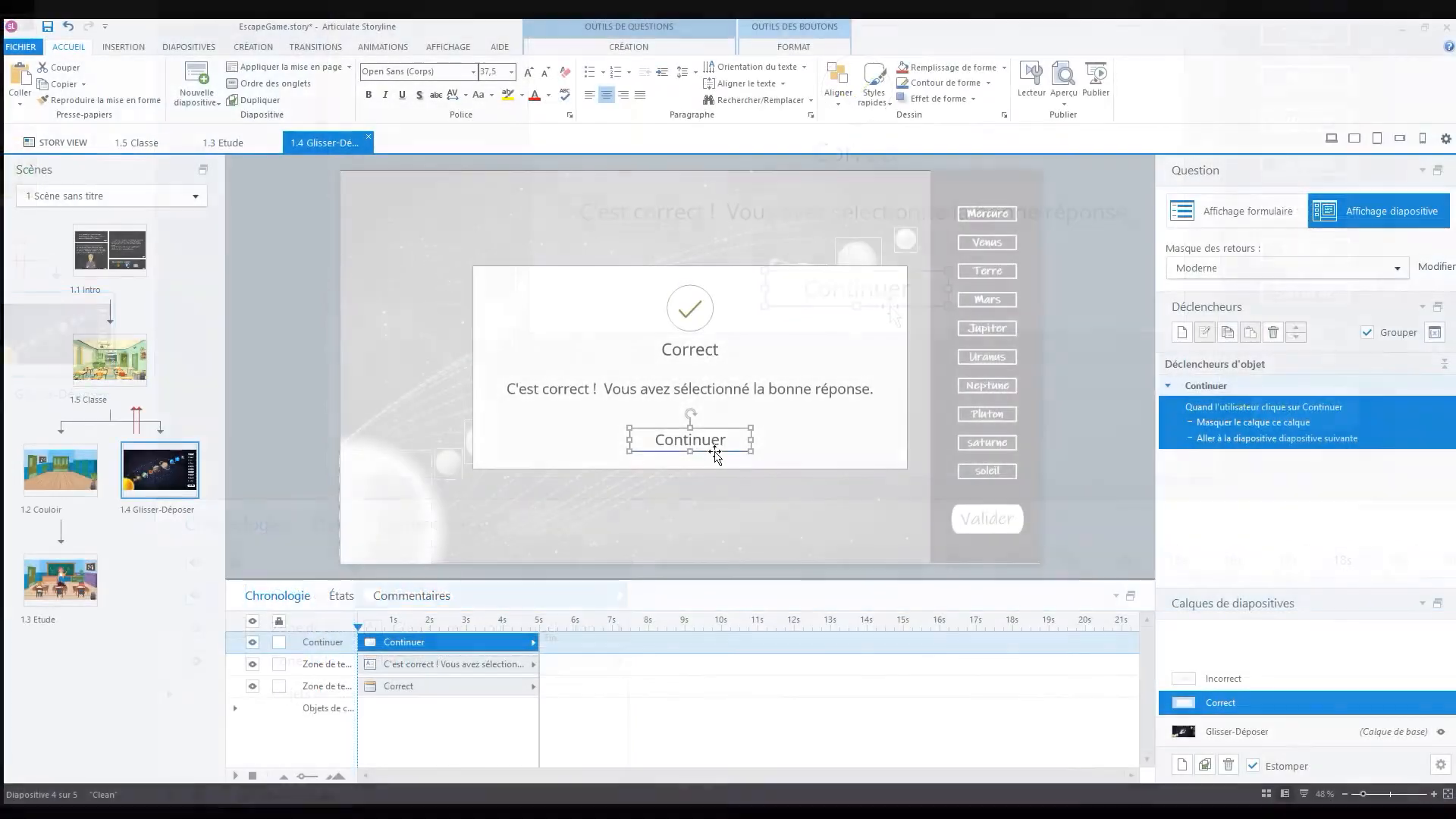
{"action": "left_click_drag", "start_coordinate": [715, 453], "coordinate": [983, 541]}
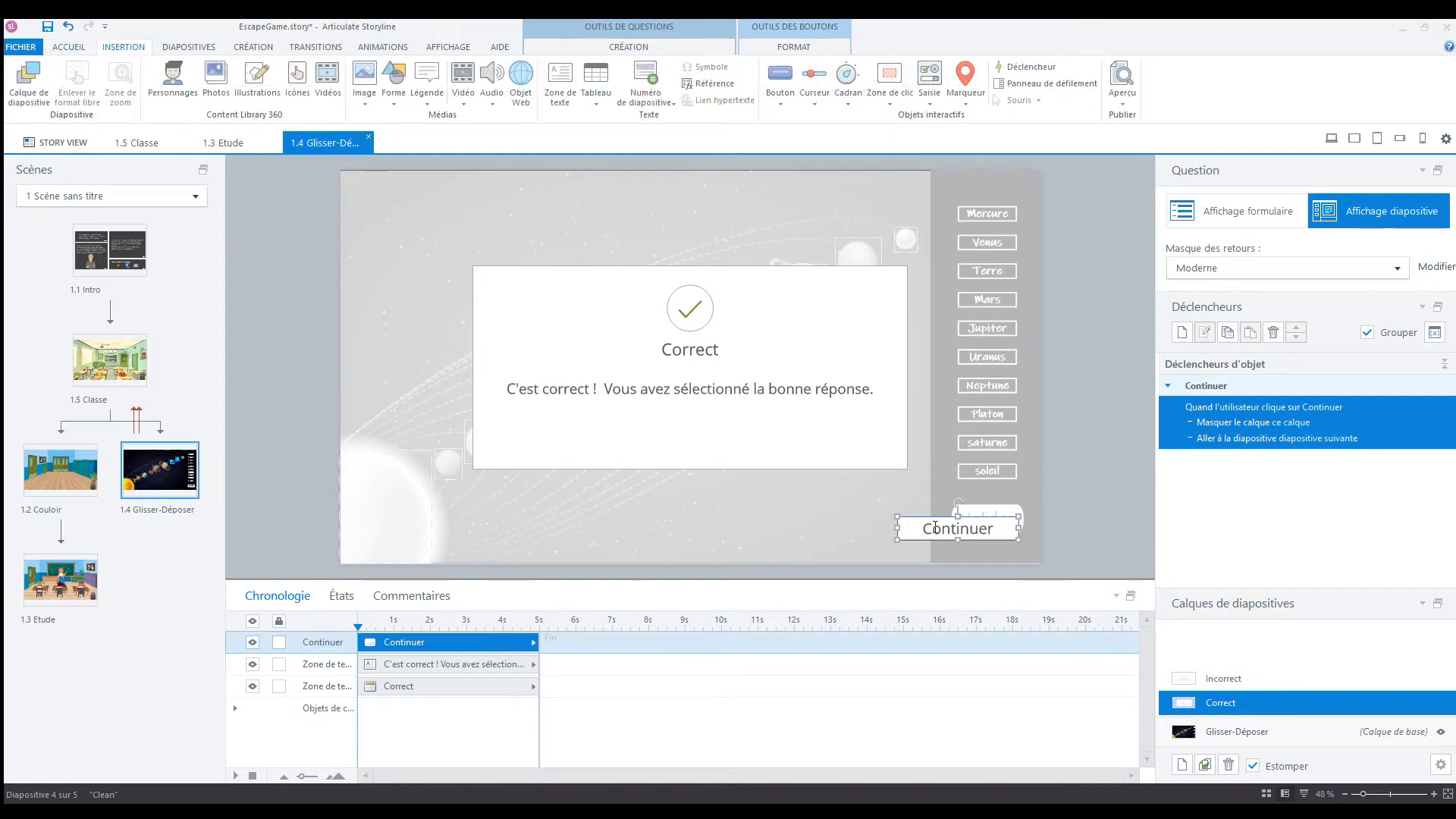
- Delete the feedback message and title text boxes, including their empty placeholders, from the Correct layer
{"action": "left_click", "coordinate": [341, 667]}
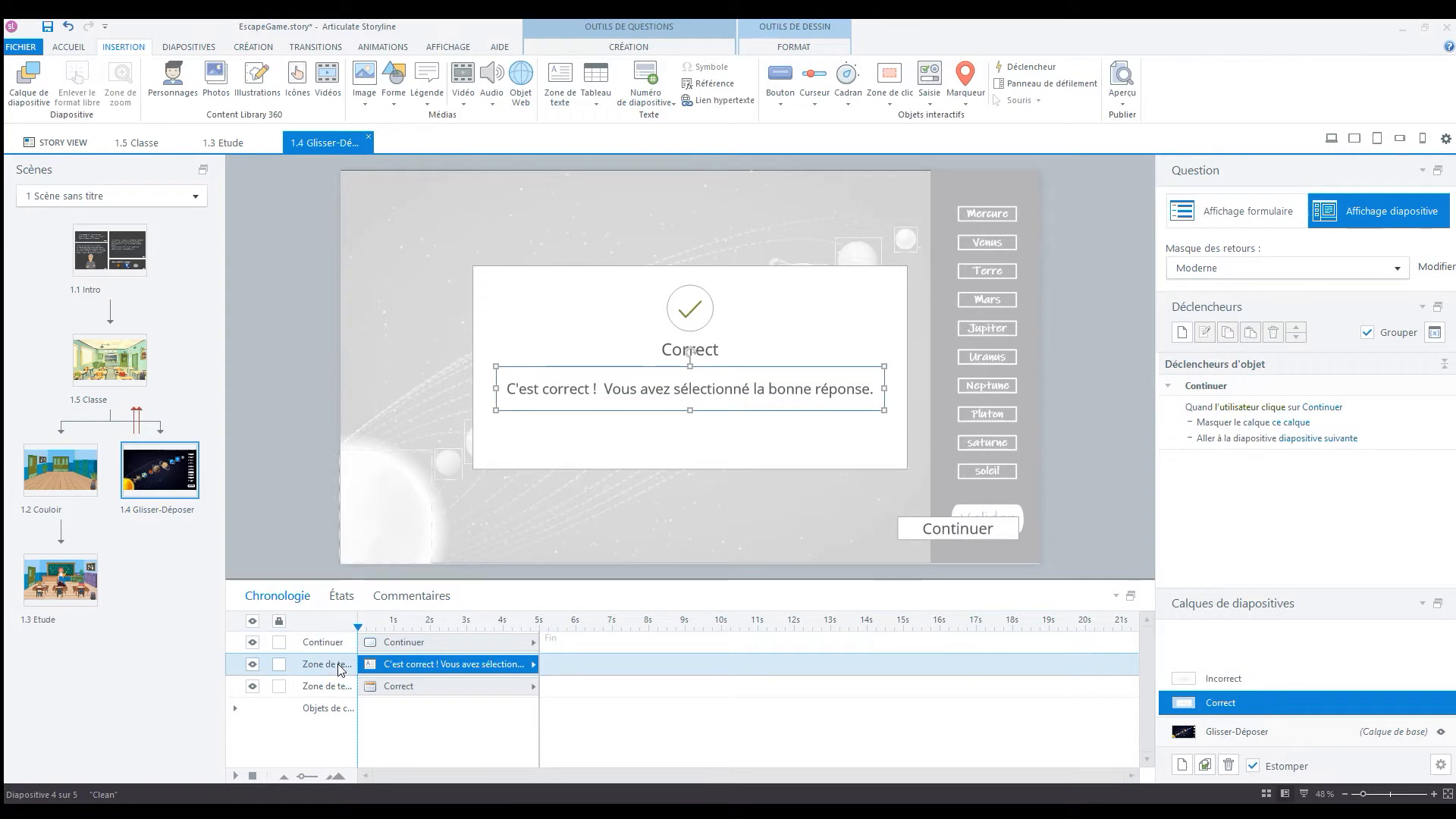
{"action": "key", "text": "Delete"}
{"action": "left_click", "coordinate": [332, 687]}
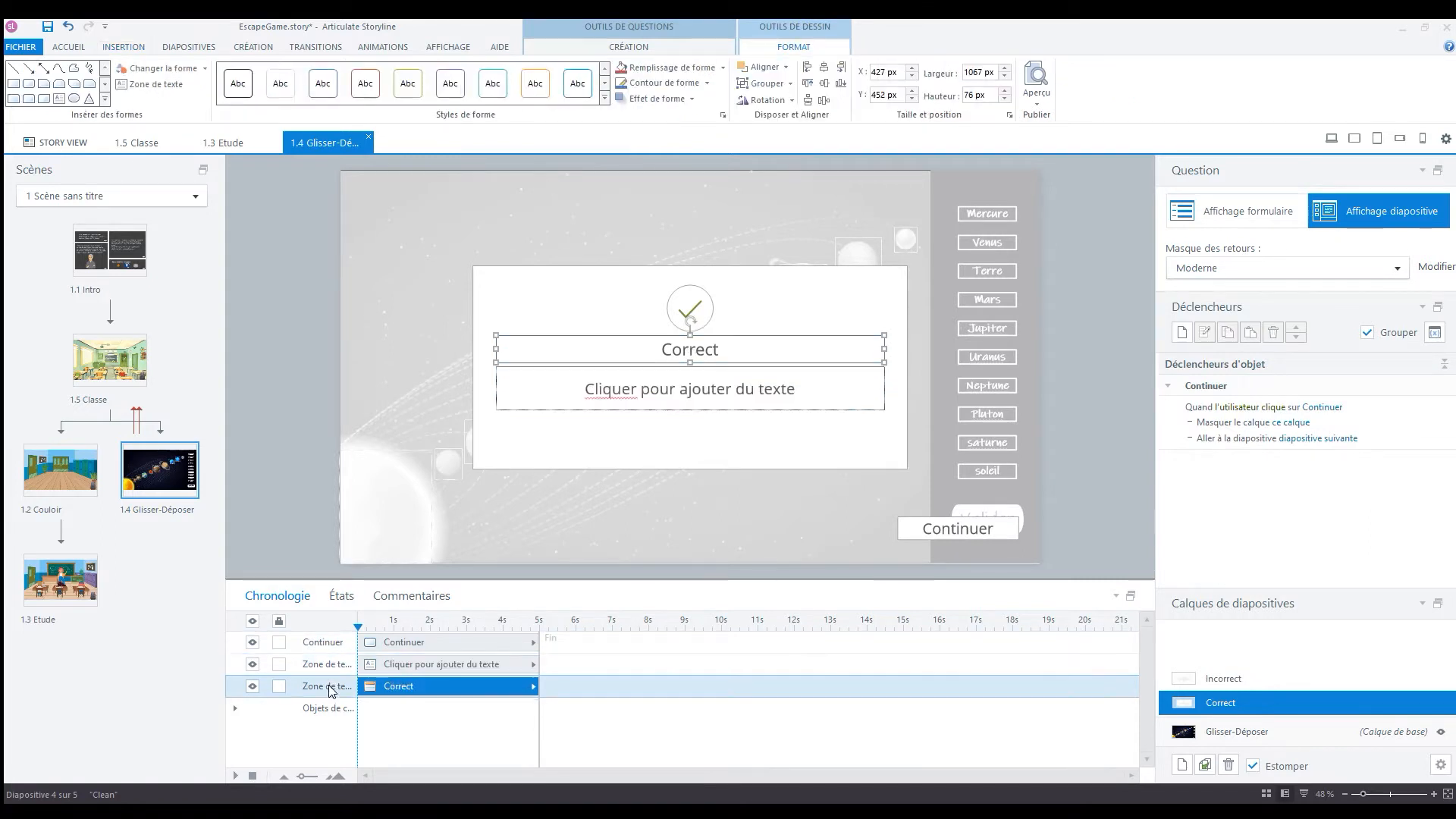
{"action": "key", "text": "Delete"}
{"action": "left_click", "coordinate": [337, 667]}
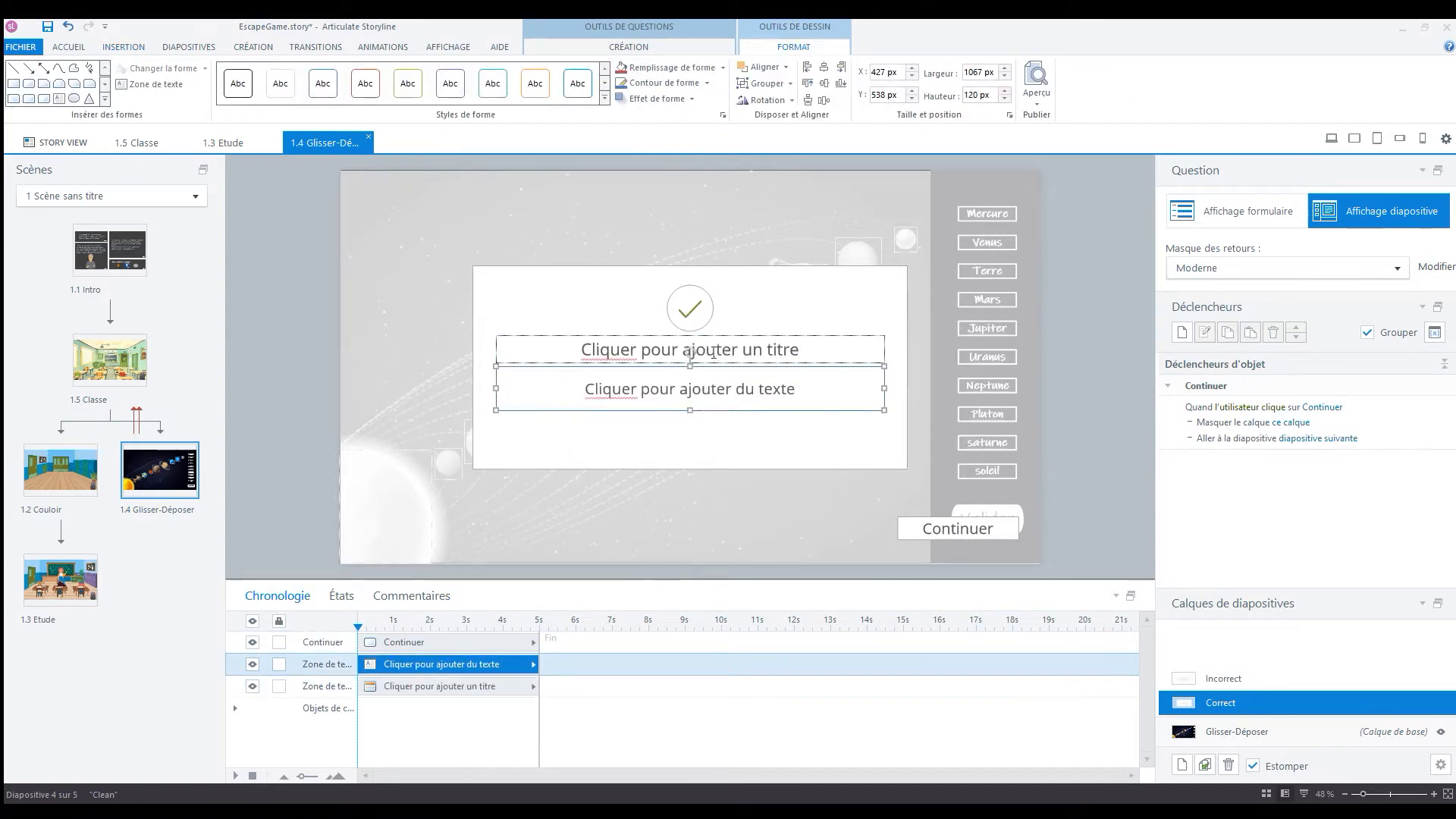
{"action": "key", "text": "Delete"}
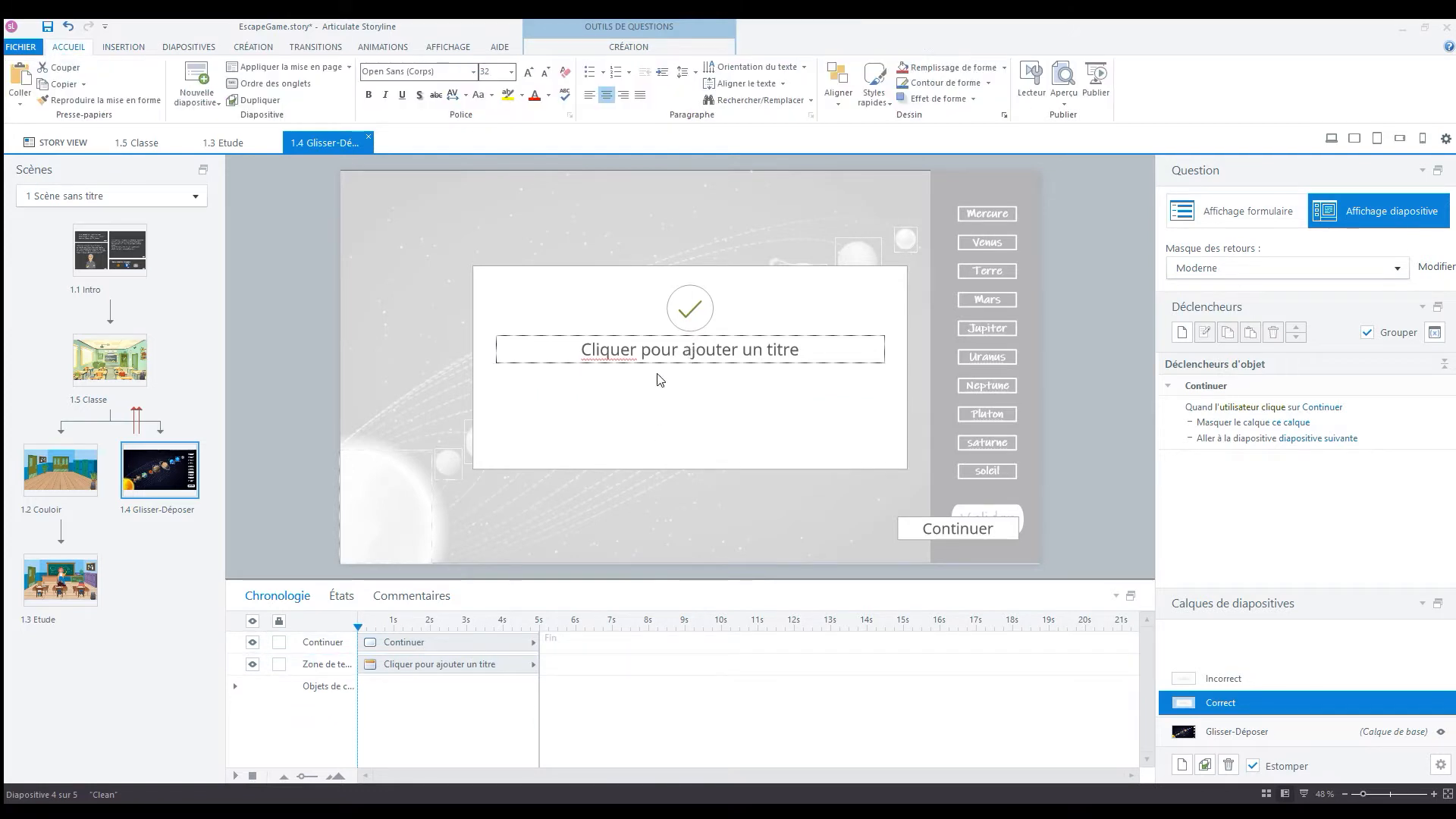
{"action": "left_click", "coordinate": [657, 362]}
{"action": "key", "text": "Delete"}
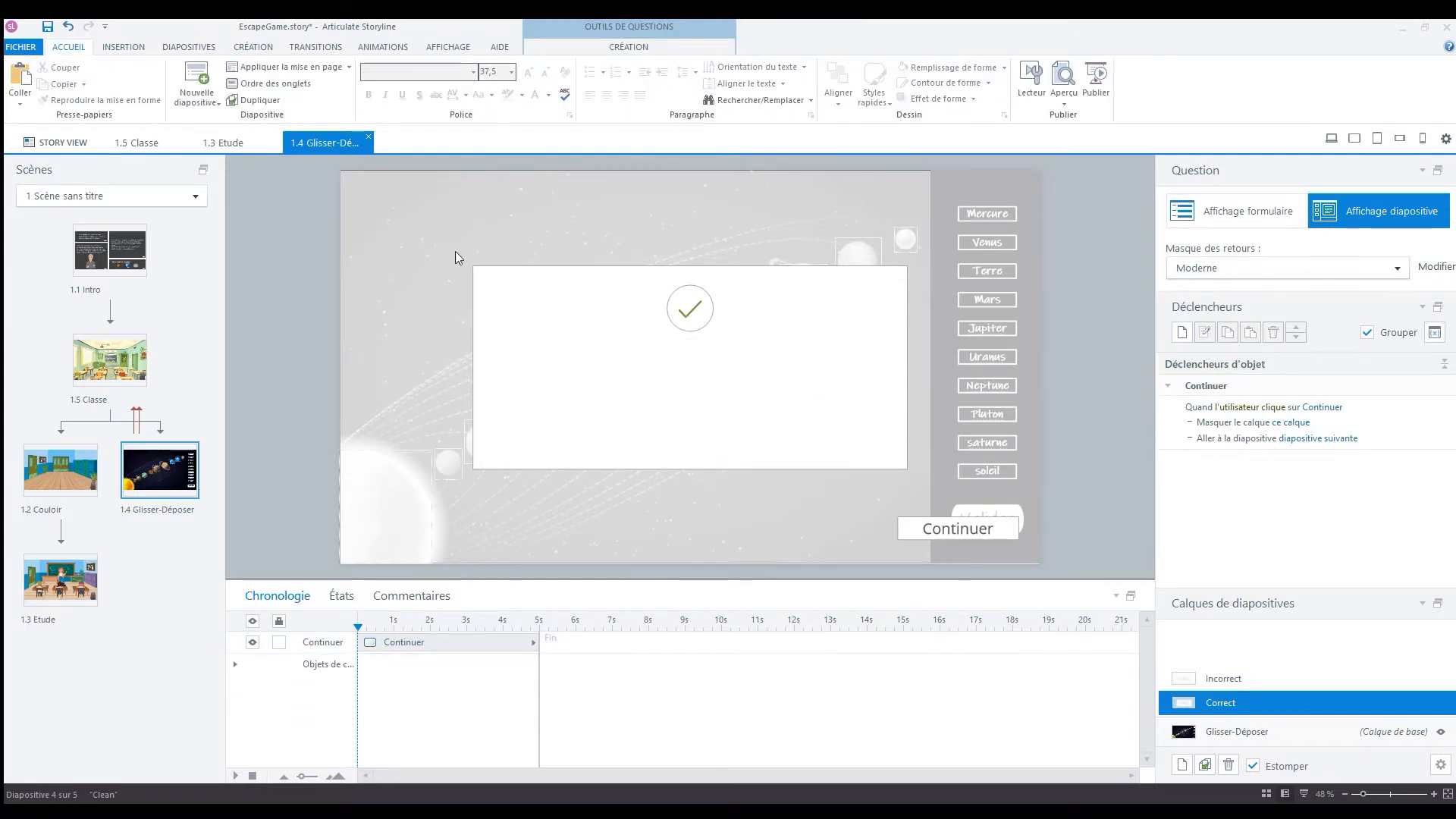
{"action": "left_click_drag", "start_coordinate": [467, 233], "coordinate": [804, 531]}
- Draw a rectangle of about 1245 by 663 px covering the white feedback box and centre it horizontally on the slide
{"action": "left_click", "coordinate": [131, 50]}
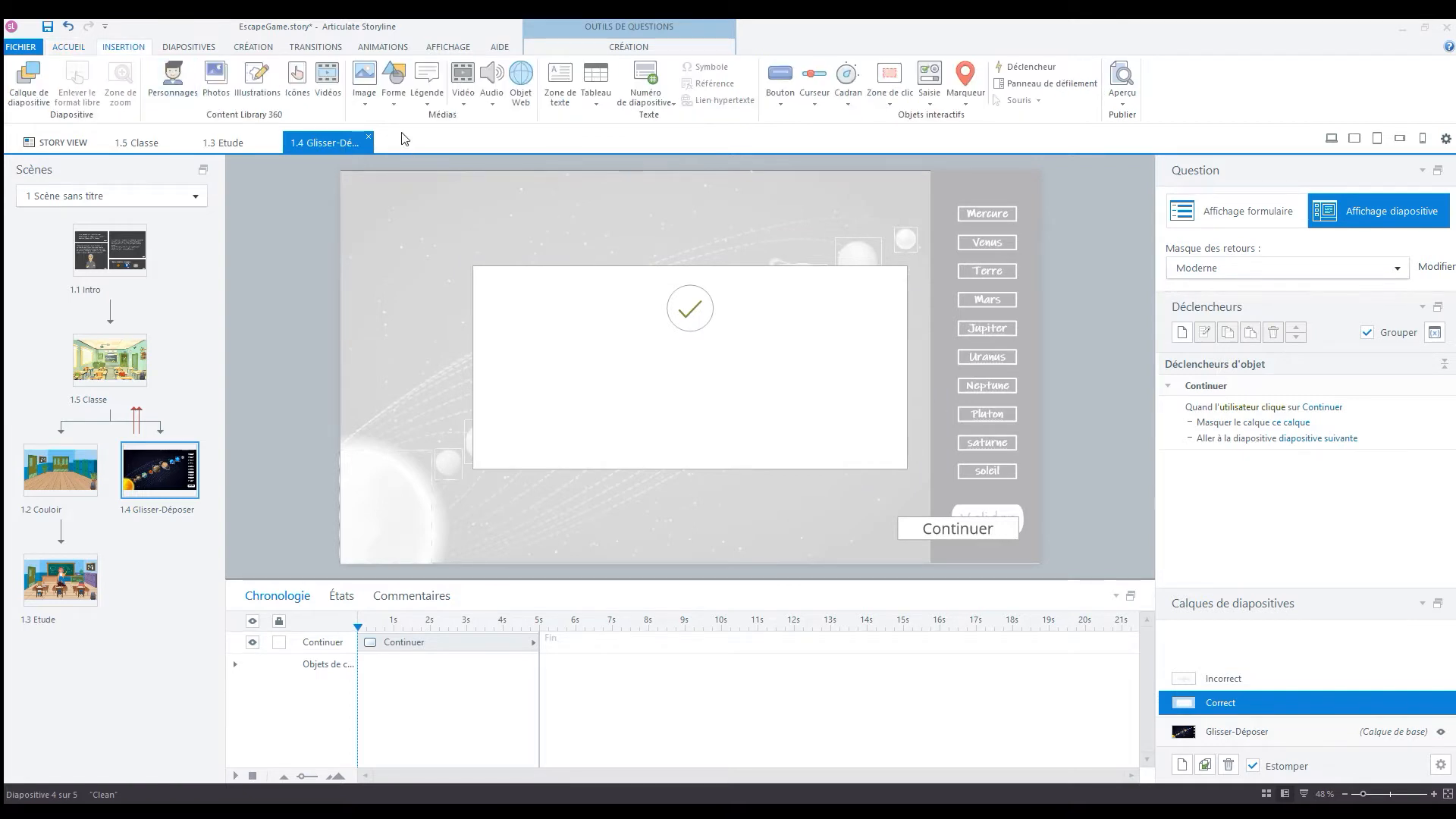
{"action": "left_click", "coordinate": [402, 106]}
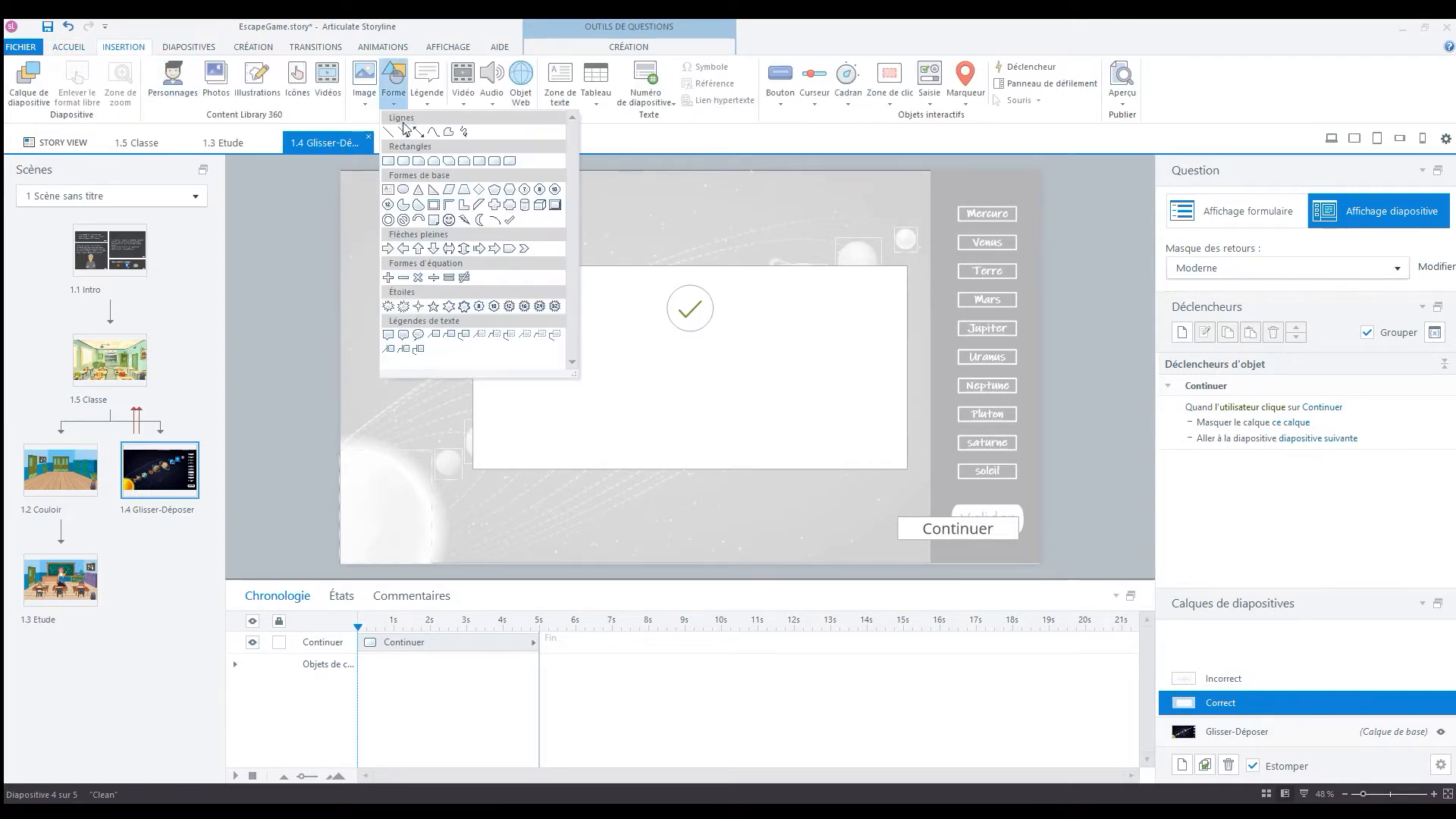
{"action": "left_click", "coordinate": [396, 166]}
{"action": "left_click", "coordinate": [560, 274]}
{"action": "left_click_drag", "start_coordinate": [582, 292], "coordinate": [917, 480]}
{"action": "left_click_drag", "start_coordinate": [738, 349], "coordinate": [720, 343]}
{"action": "left_click", "coordinate": [805, 47]}
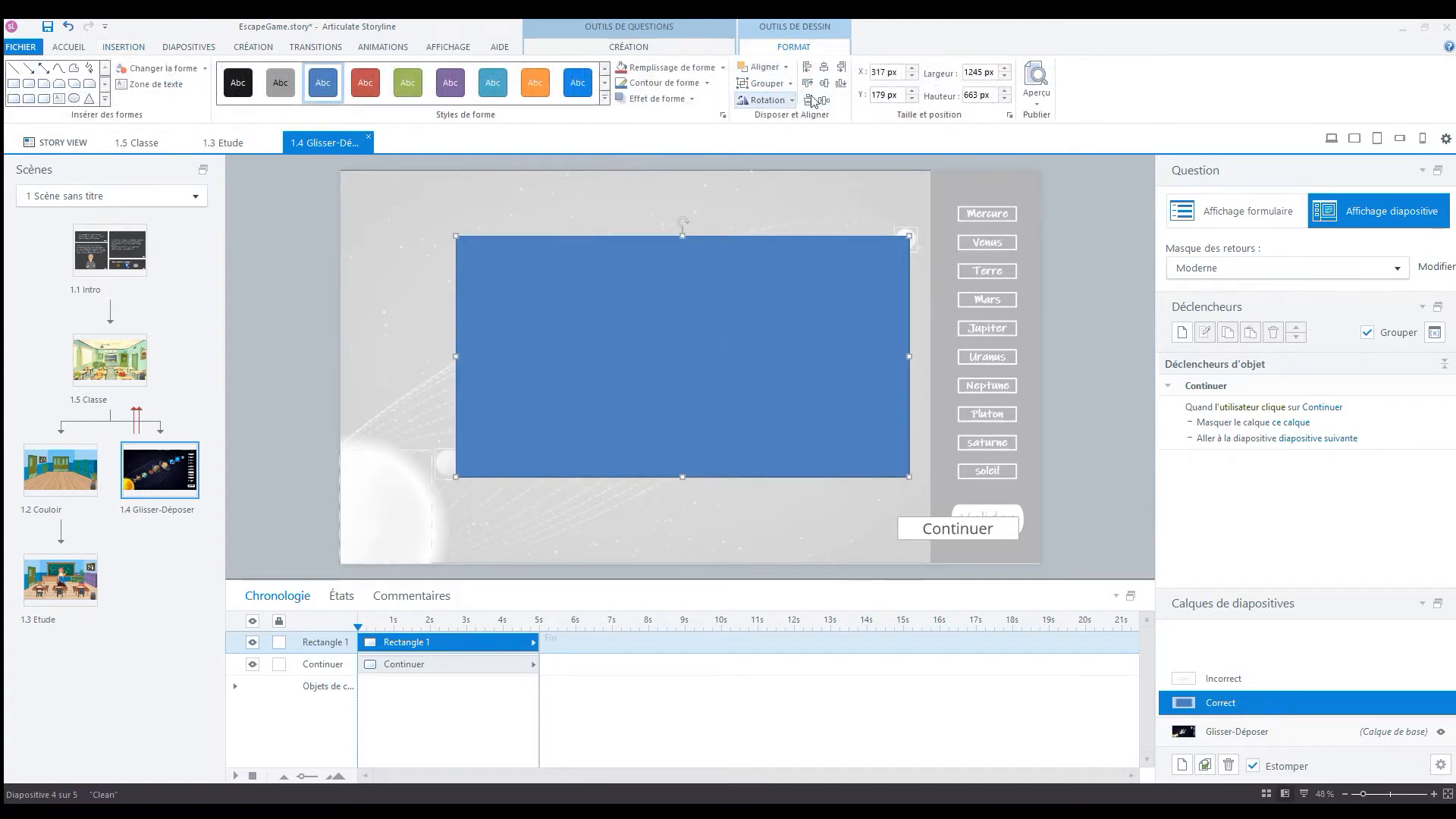
{"action": "left_click", "coordinate": [827, 68]}
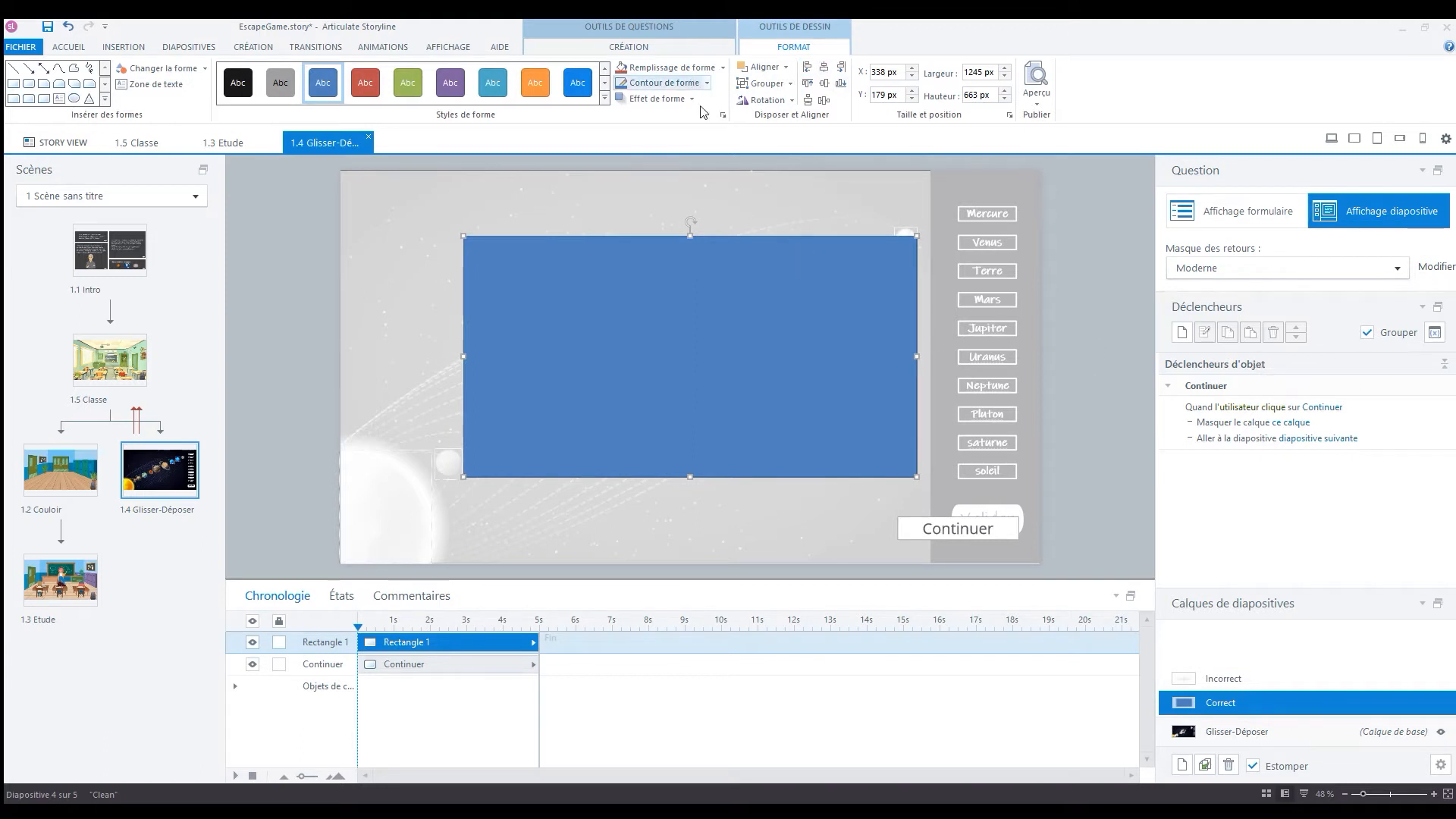
- Give the rectangle a dark grey fill and a white outline, and set the outline's weight
{"action": "left_click", "coordinate": [724, 68]}
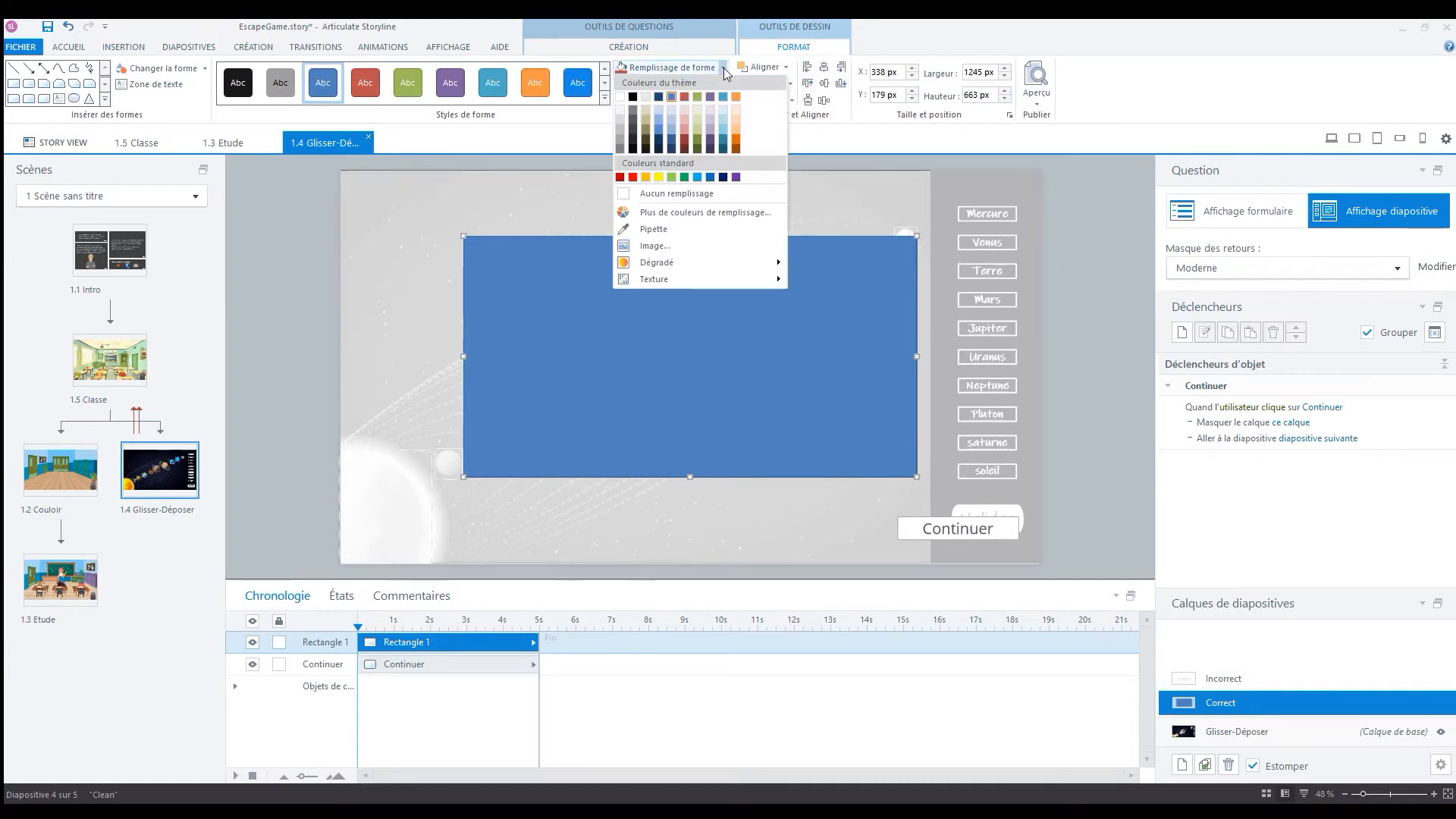
{"action": "left_click", "coordinate": [632, 119]}
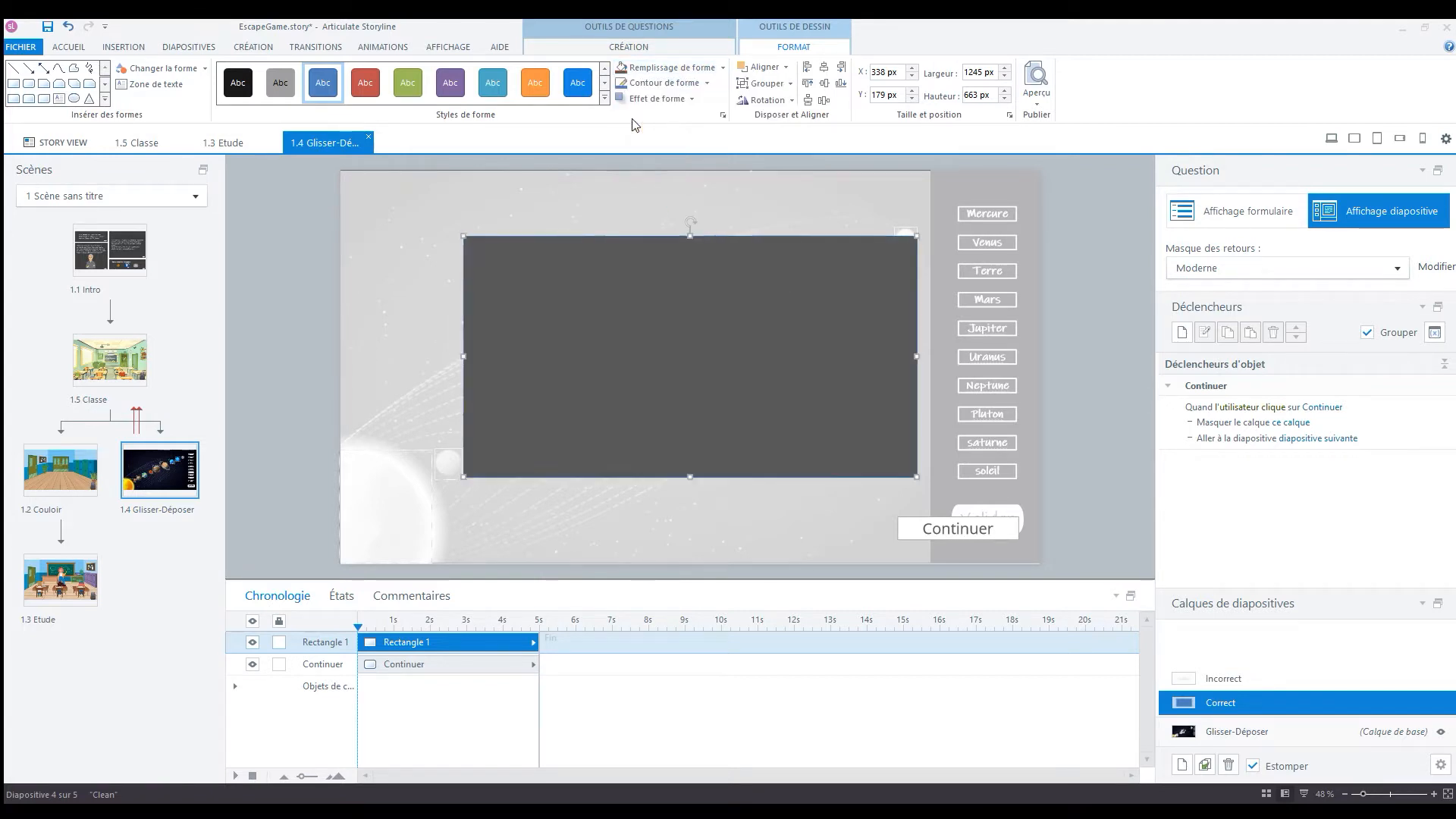
{"action": "left_click", "coordinate": [707, 83]}
{"action": "left_click", "coordinate": [630, 116]}
{"action": "left_click", "coordinate": [707, 83]}
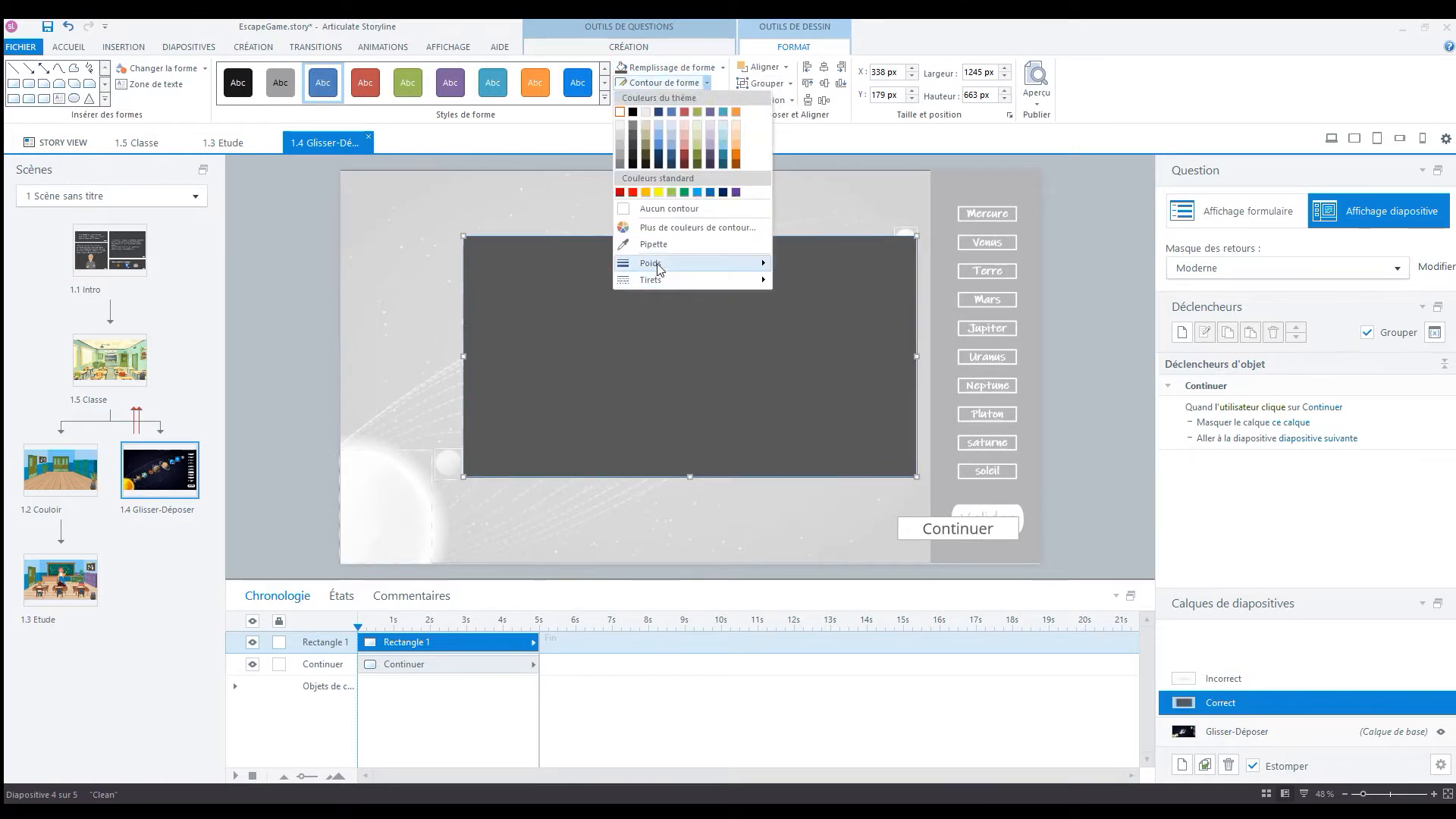
{"action": "mouse_move", "coordinate": [652, 263]}
{"action": "left_click", "coordinate": [844, 314]}
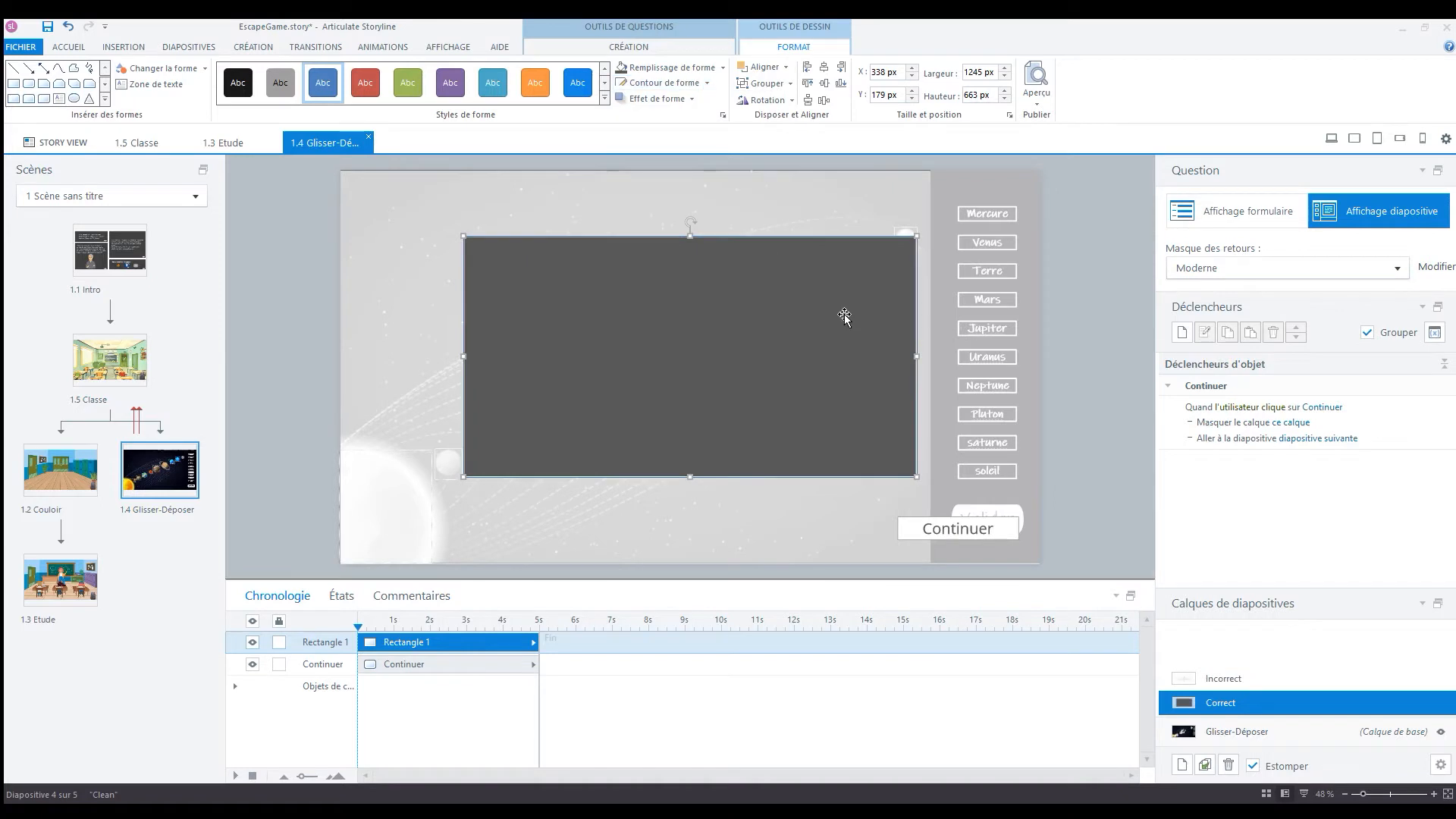
{"action": "left_click", "coordinate": [1042, 409]}
{"action": "left_click", "coordinate": [735, 414]}
- Choose the character Cooper from the male characters in the Illustré - Dessin animé style
{"action": "left_click", "coordinate": [124, 47]}
{"action": "left_click", "coordinate": [173, 79]}
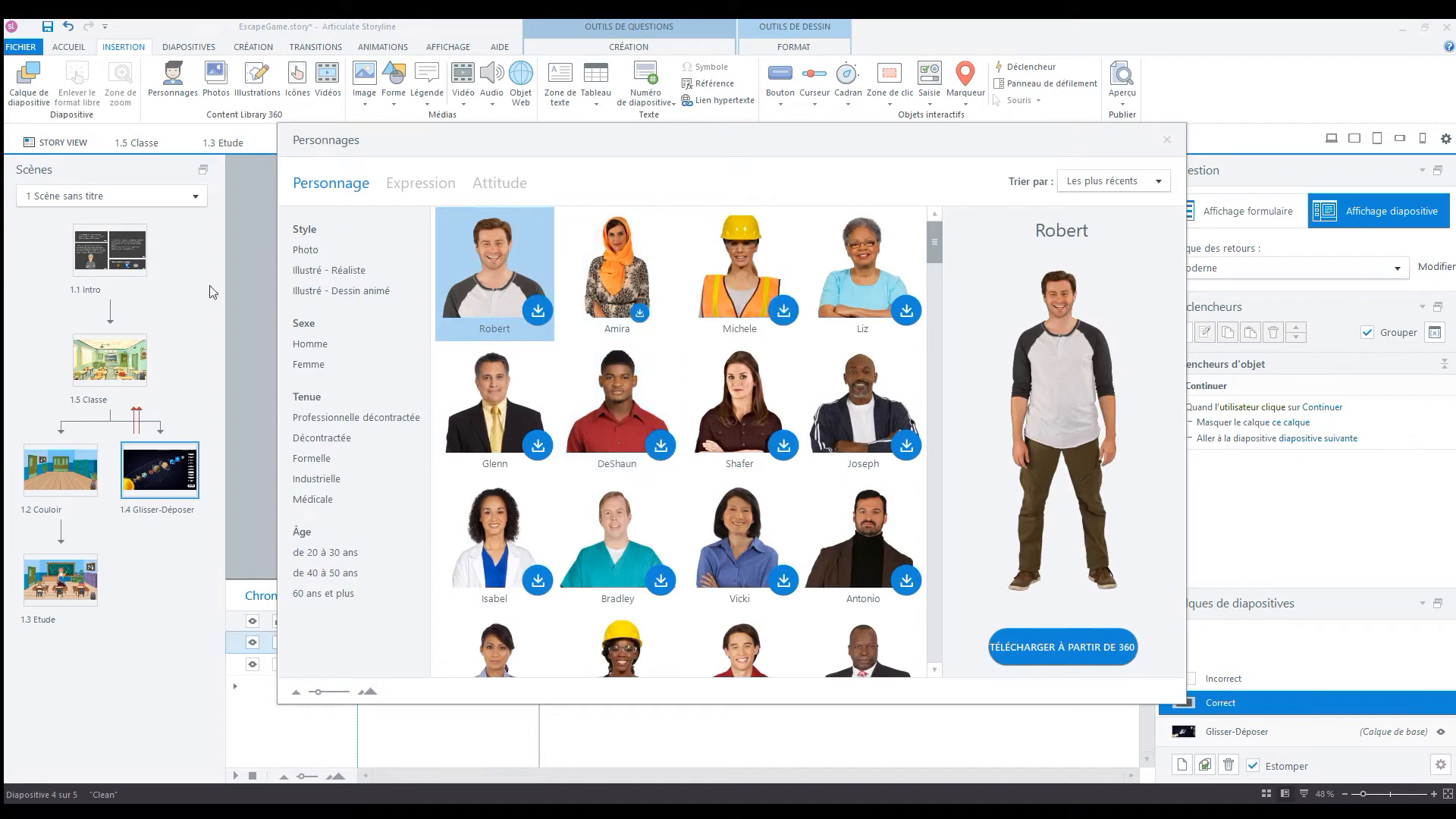
{"action": "left_click", "coordinate": [341, 292]}
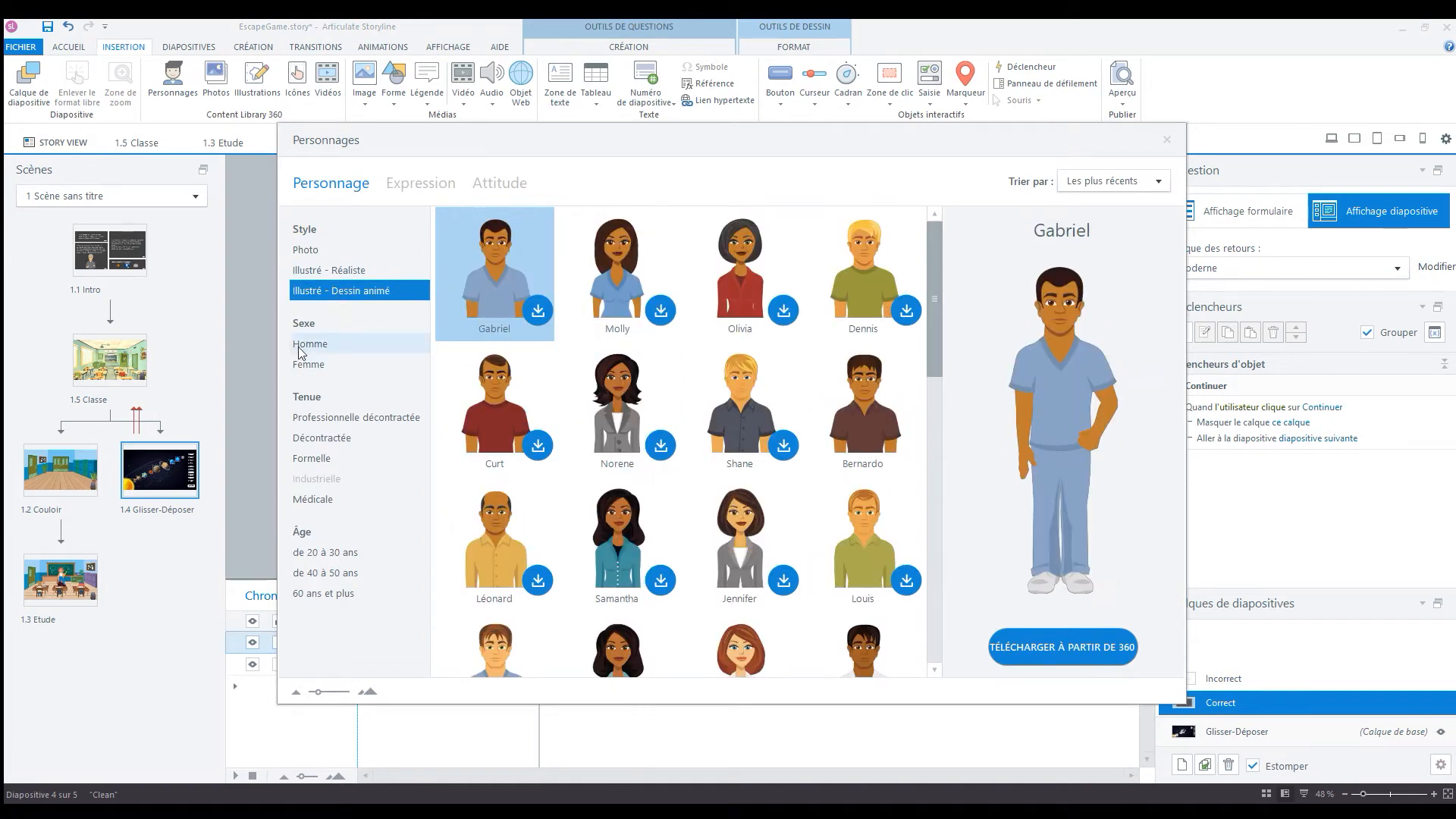
{"action": "left_click", "coordinate": [334, 346]}
{"action": "scroll", "coordinate": [853, 440], "scroll_direction": "down", "scroll_amount": 3}
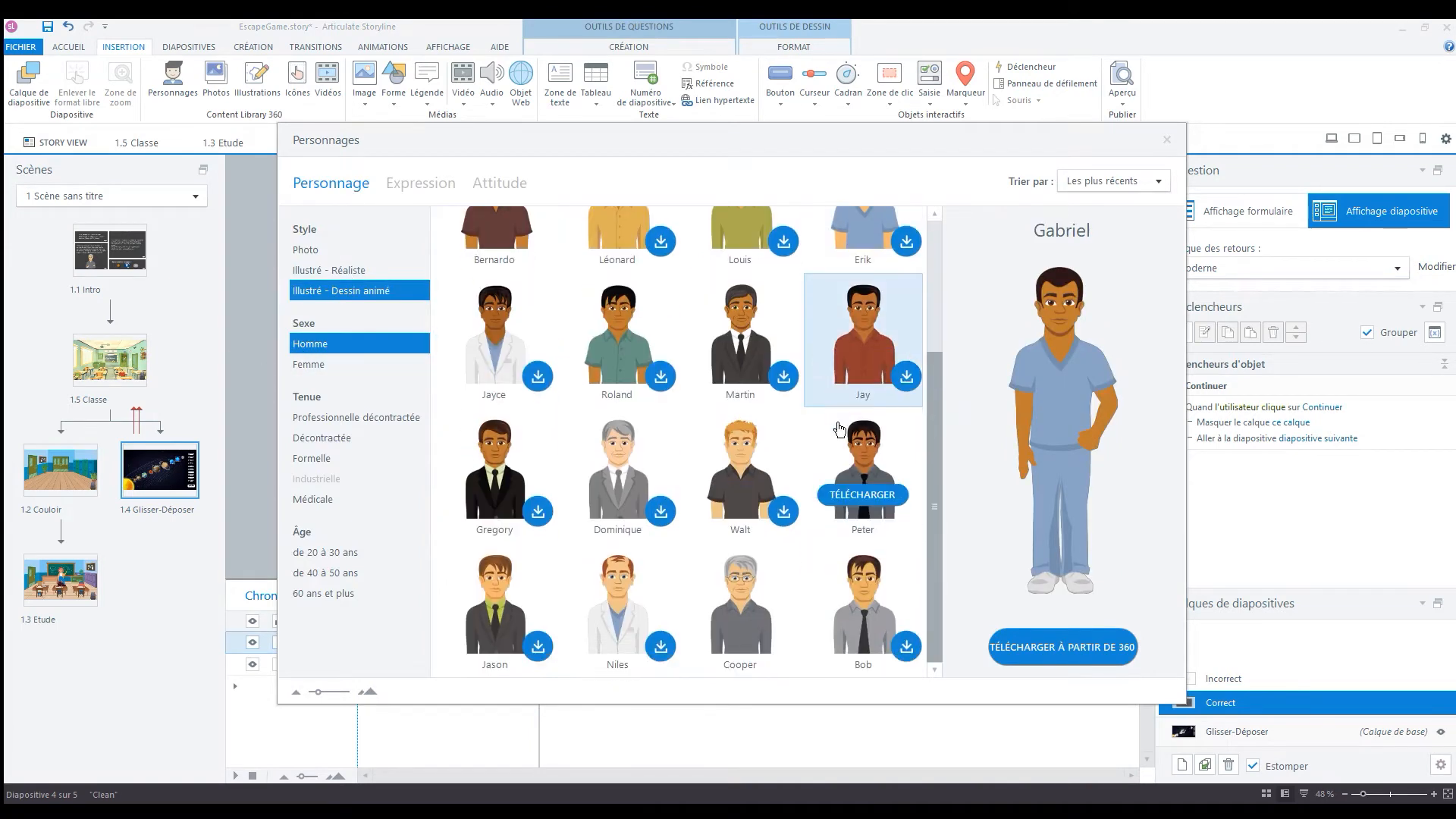
{"action": "left_click", "coordinate": [731, 603]}
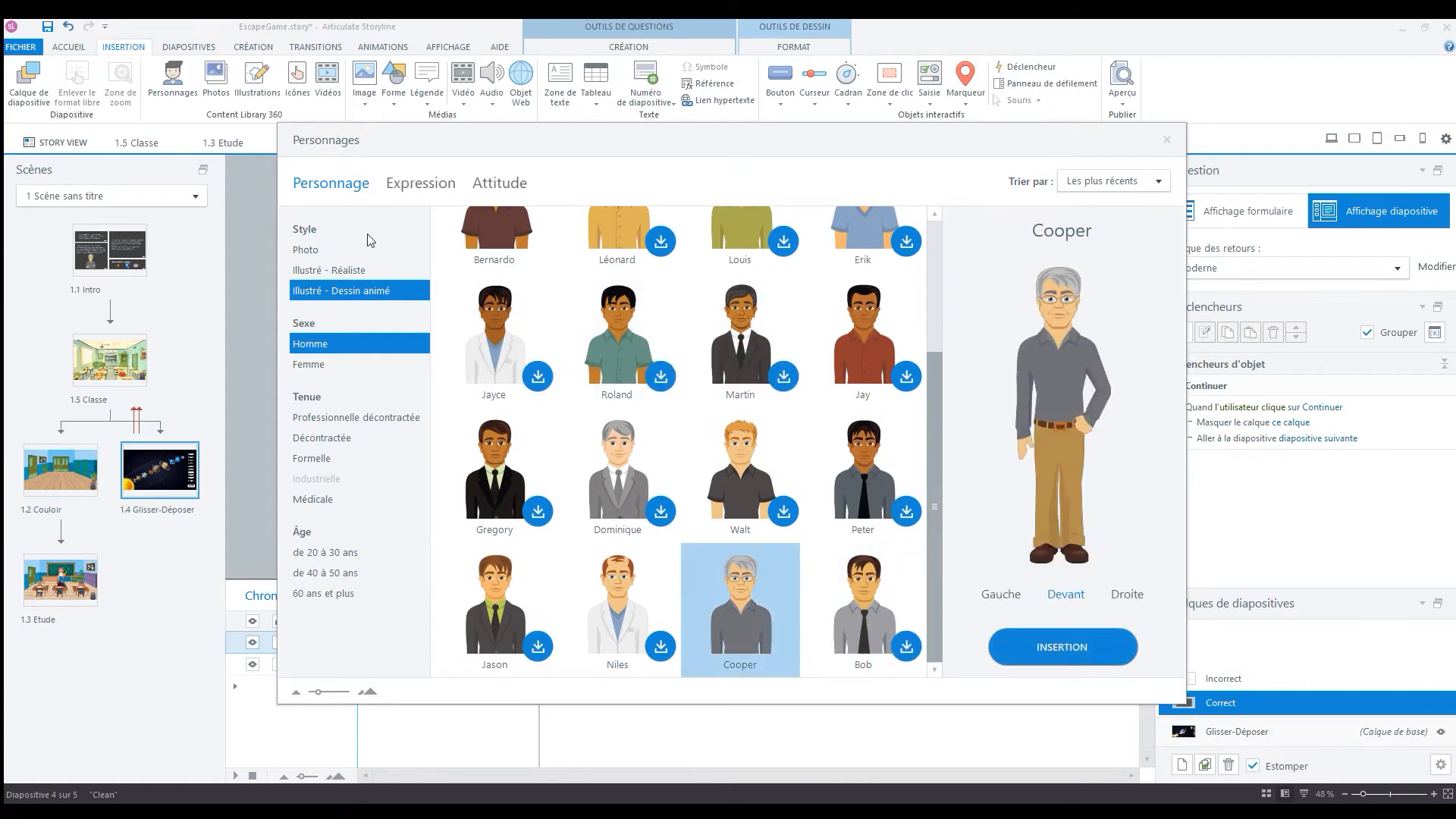
- Insert Cooper with the Heureux(-se) expression and the Pouce levé attitude, facing Droite
{"action": "left_click", "coordinate": [437, 185]}
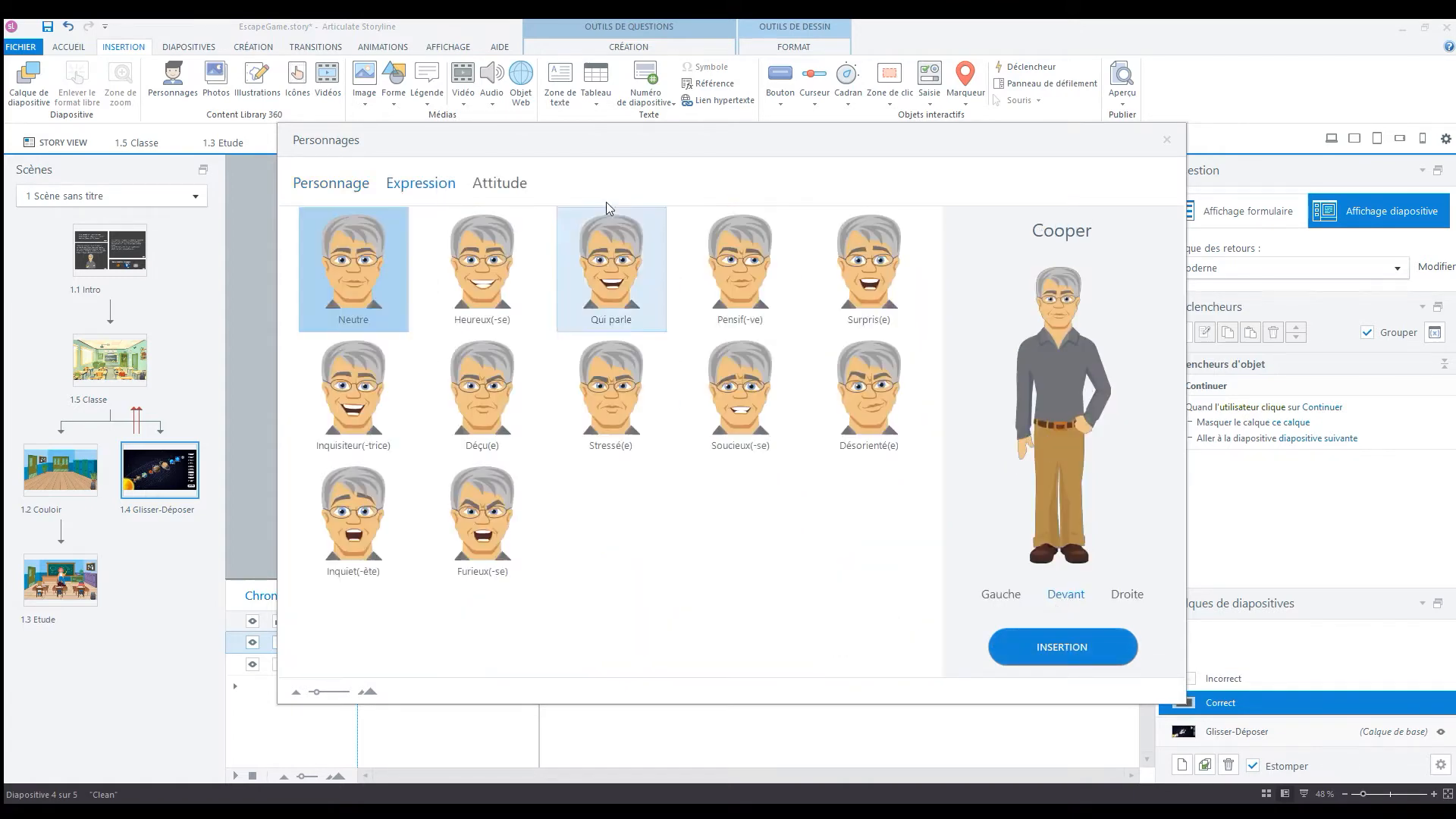
{"action": "left_click", "coordinate": [467, 287]}
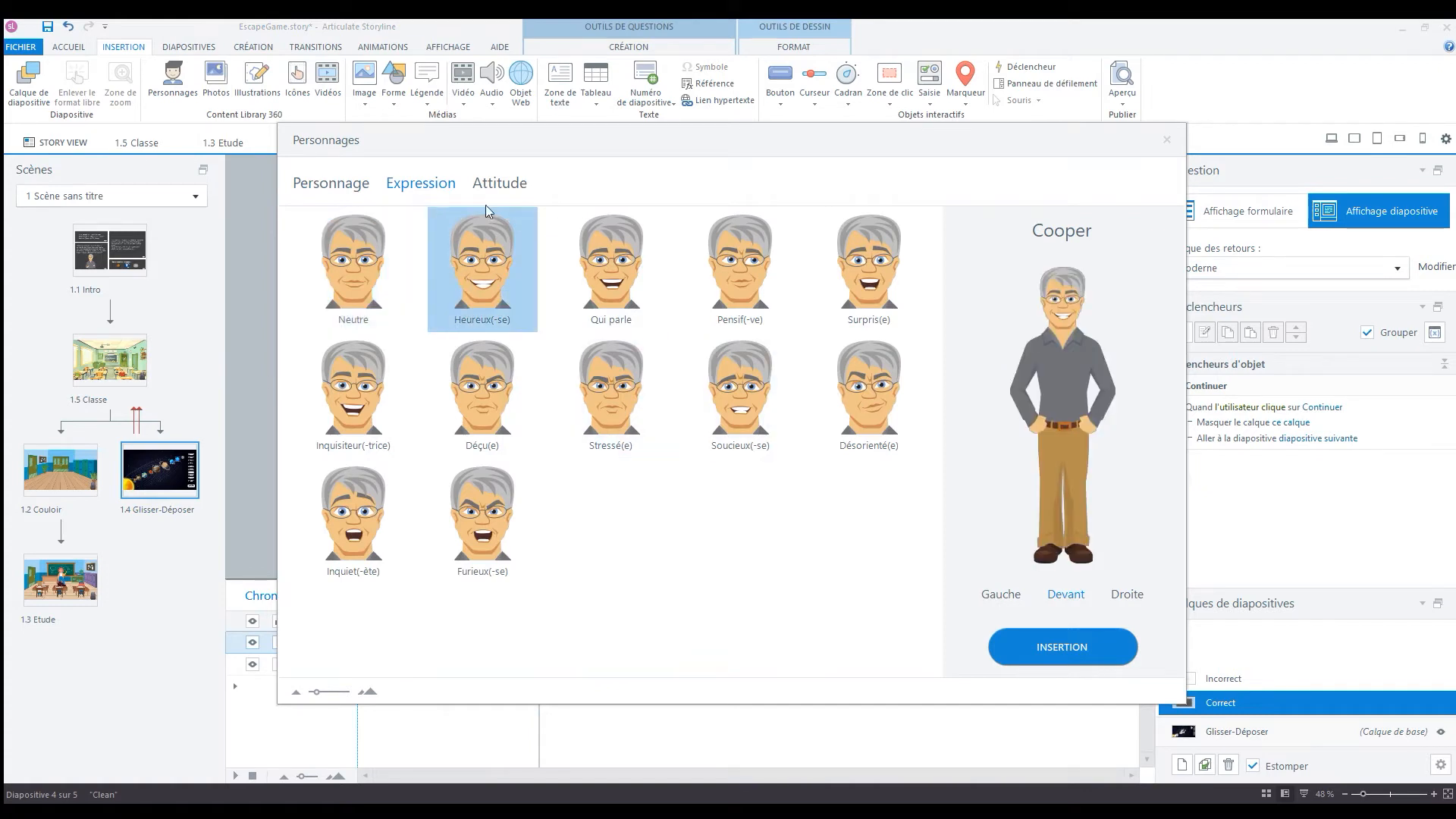
{"action": "left_click", "coordinate": [513, 185]}
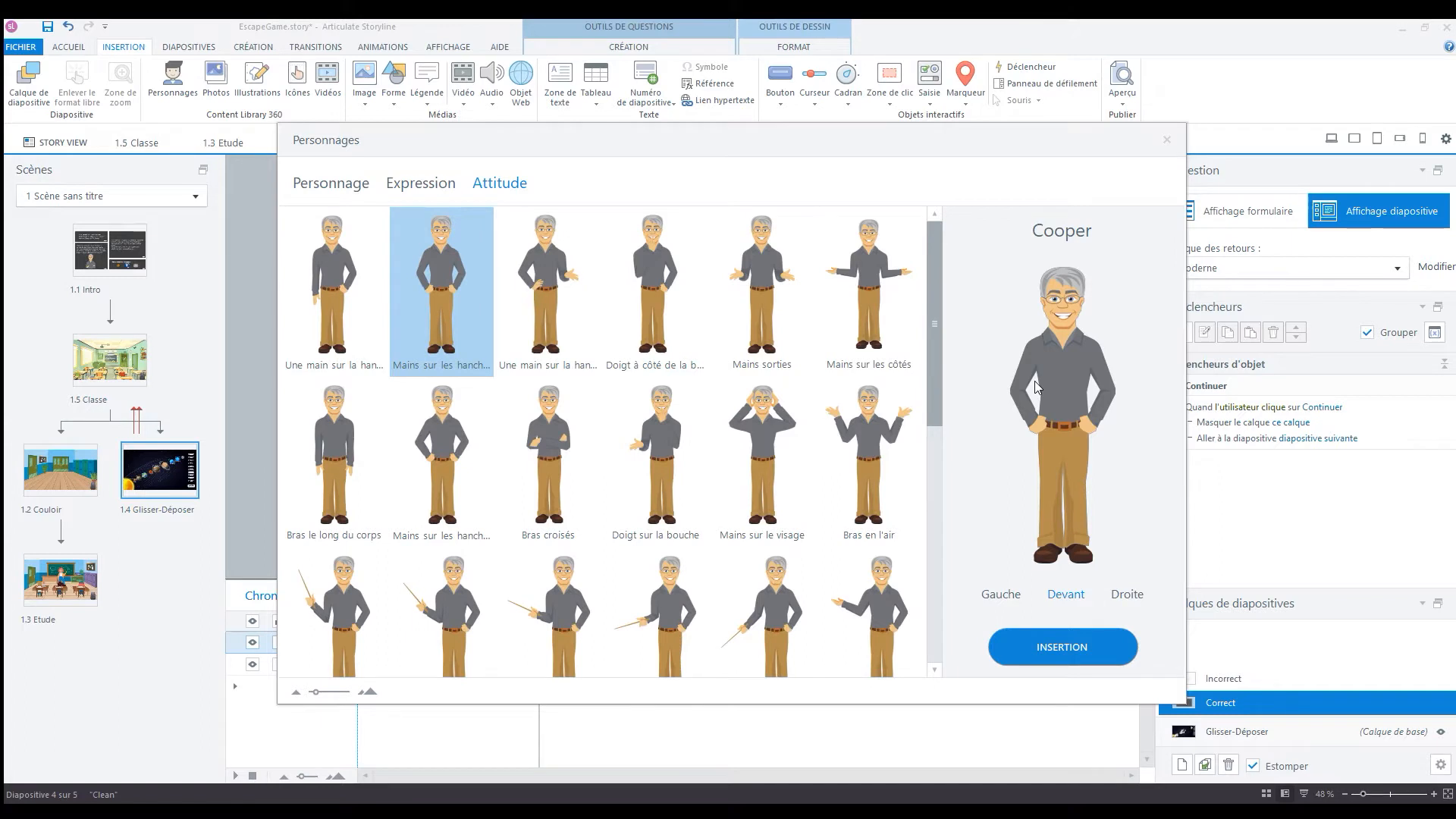
{"action": "scroll", "coordinate": [607, 477], "scroll_direction": "down", "scroll_amount": 2}
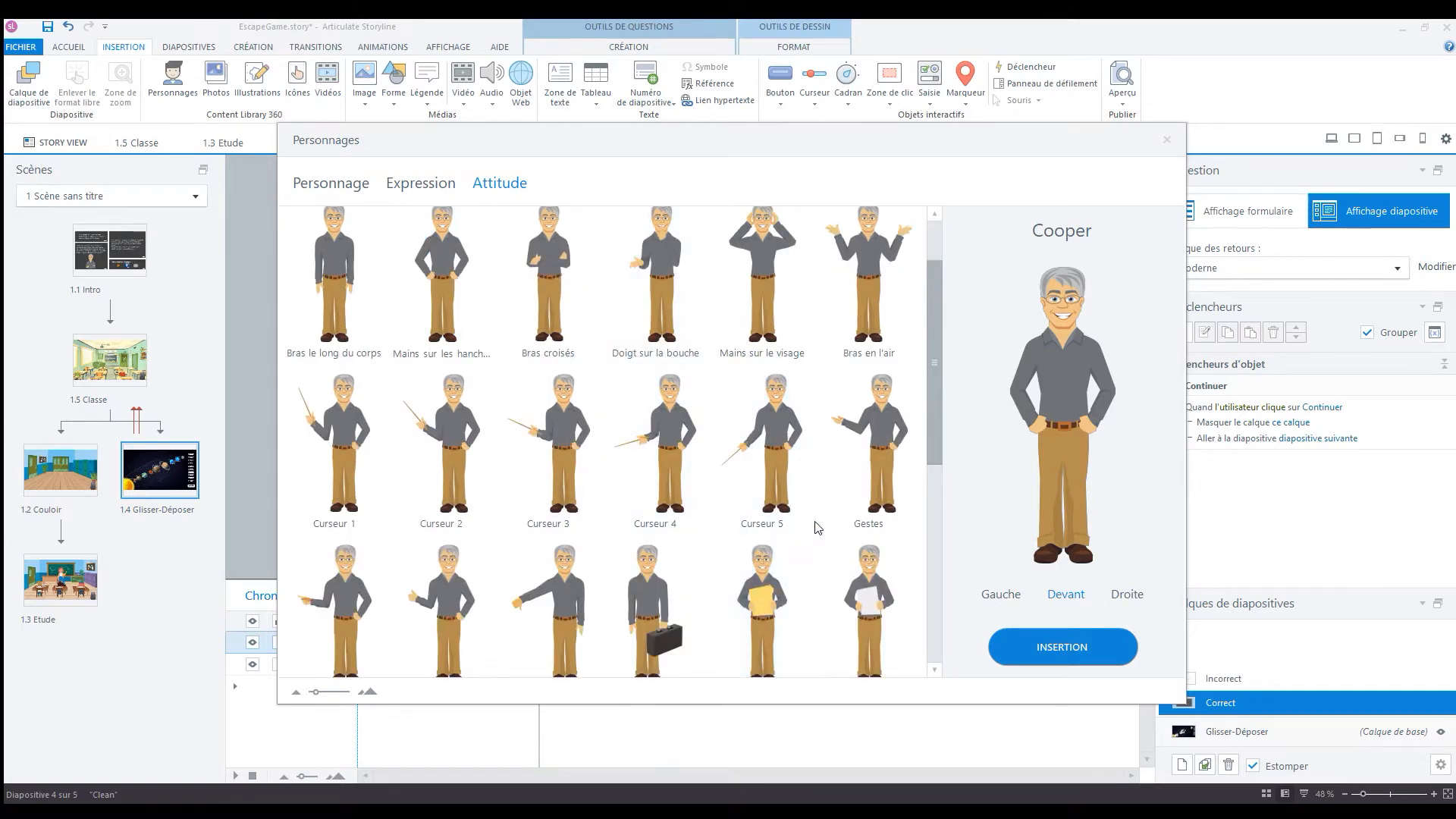
{"action": "scroll", "coordinate": [818, 527], "scroll_direction": "down", "scroll_amount": 2}
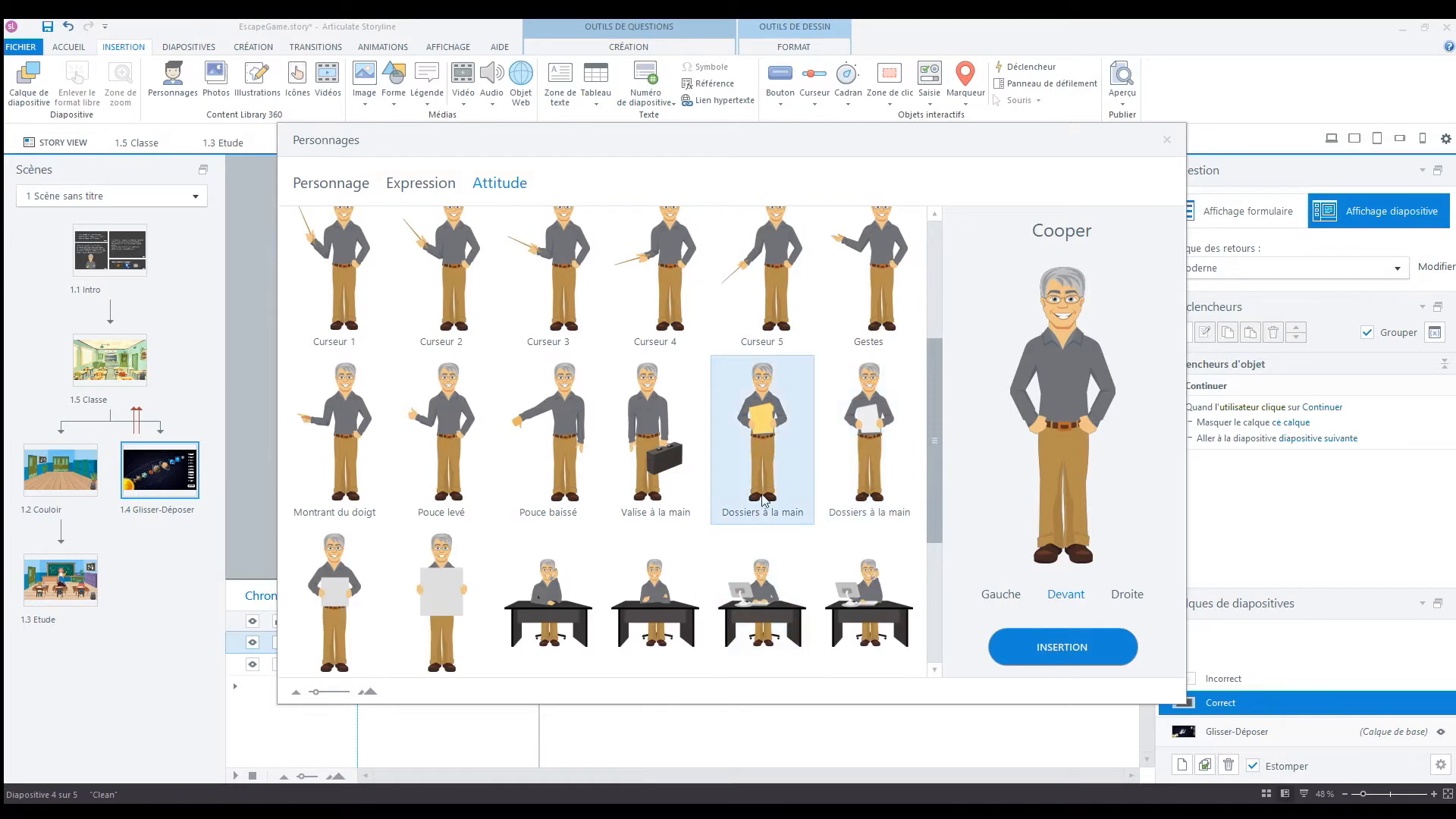
{"action": "left_click", "coordinate": [449, 422]}
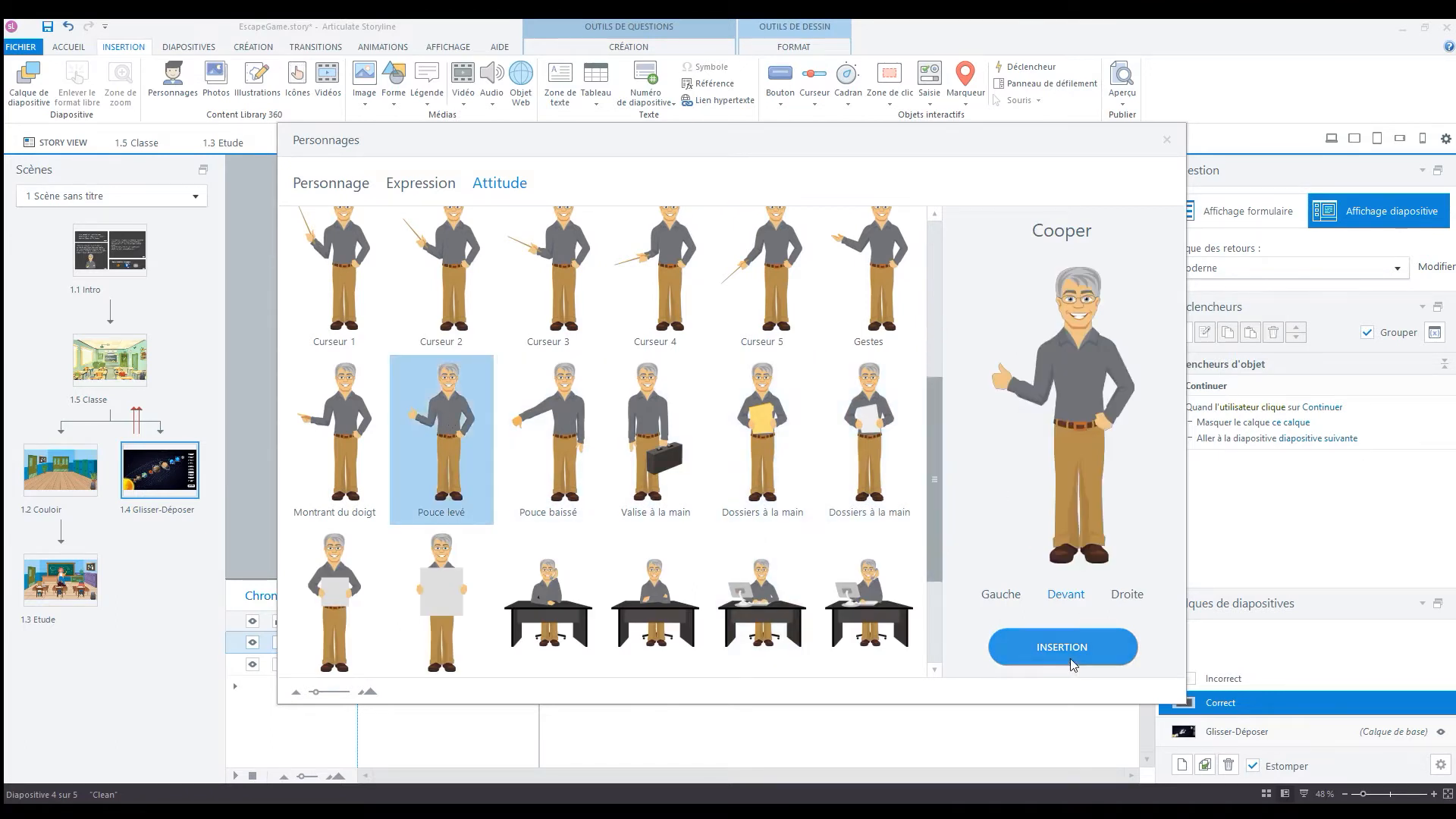
{"action": "left_click", "coordinate": [1128, 596]}
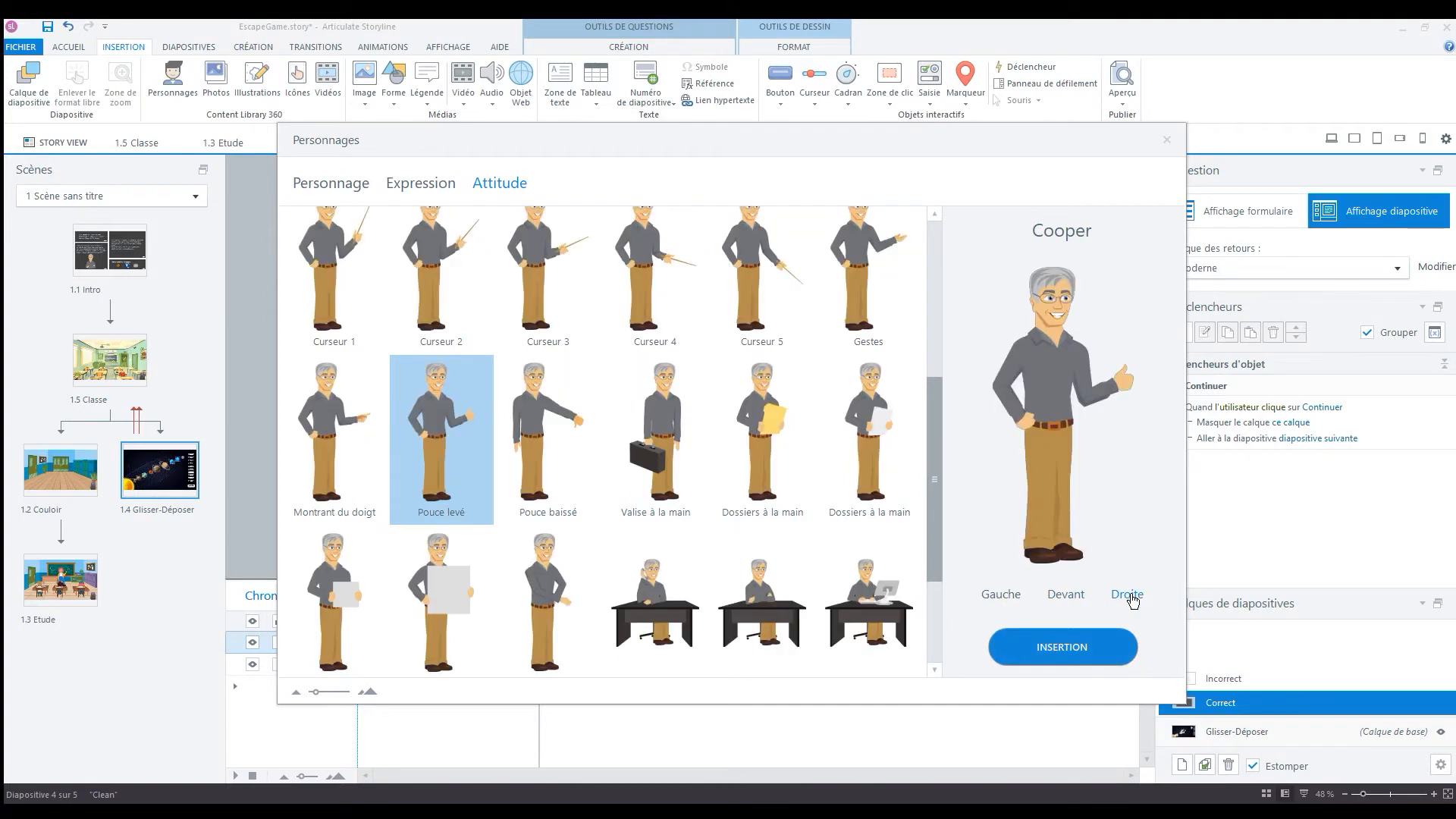
{"action": "left_click", "coordinate": [1066, 648]}
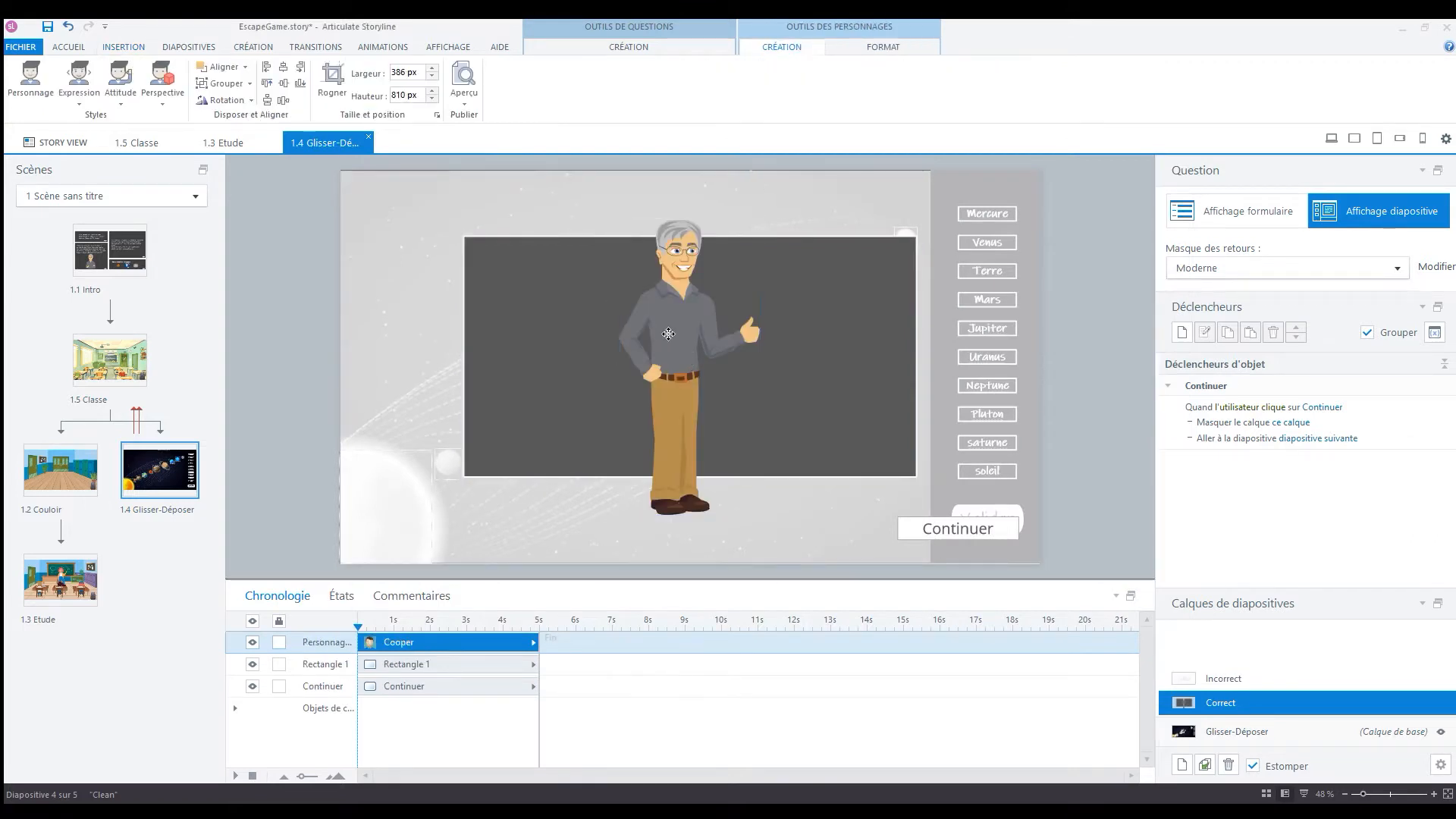
- Move Cooper to the left side of the dark panel and crop the legs at its lower edge, to about 604 px high
{"action": "left_click_drag", "start_coordinate": [668, 334], "coordinate": [540, 366]}
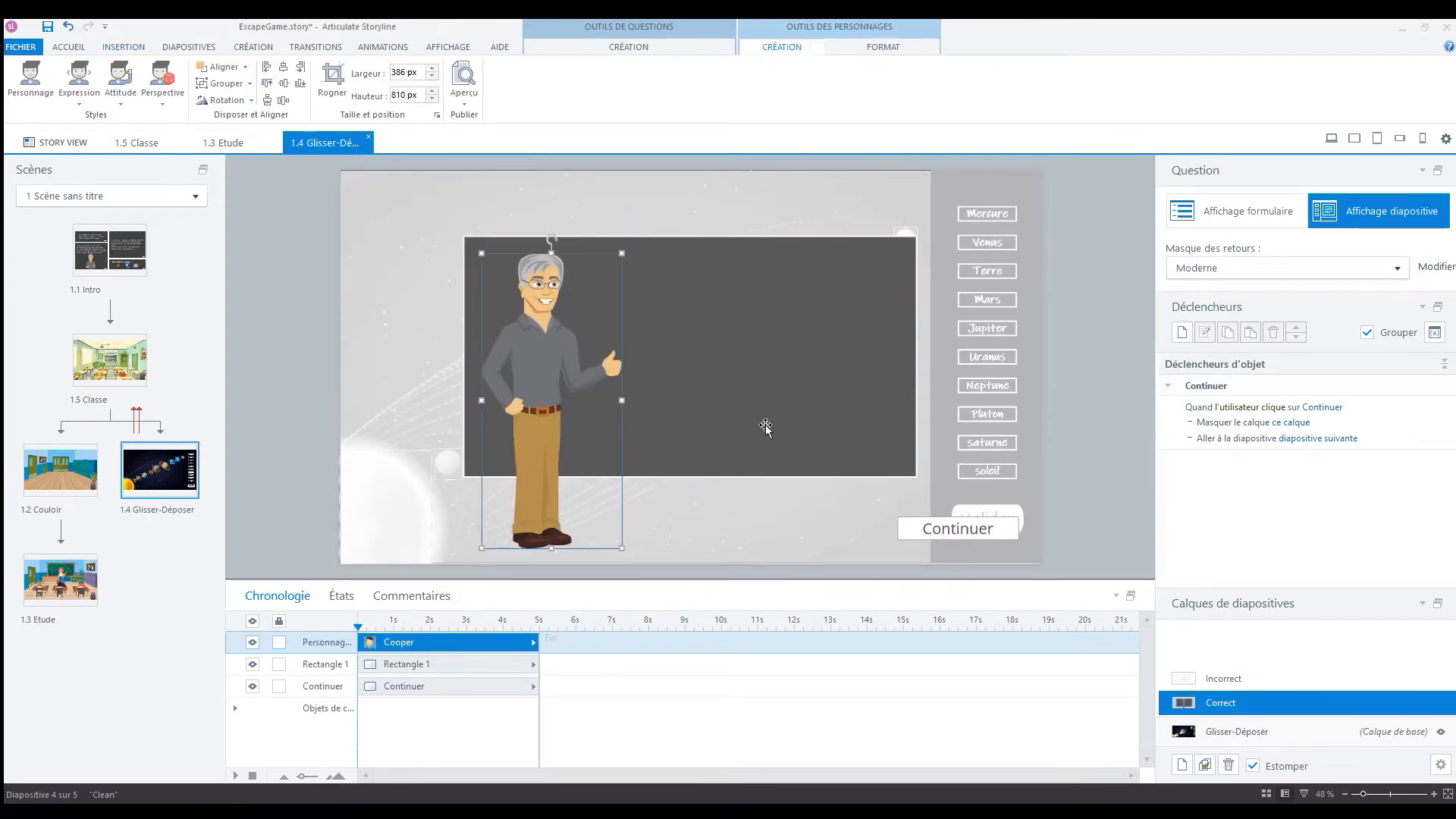
{"action": "left_click", "coordinate": [334, 81]}
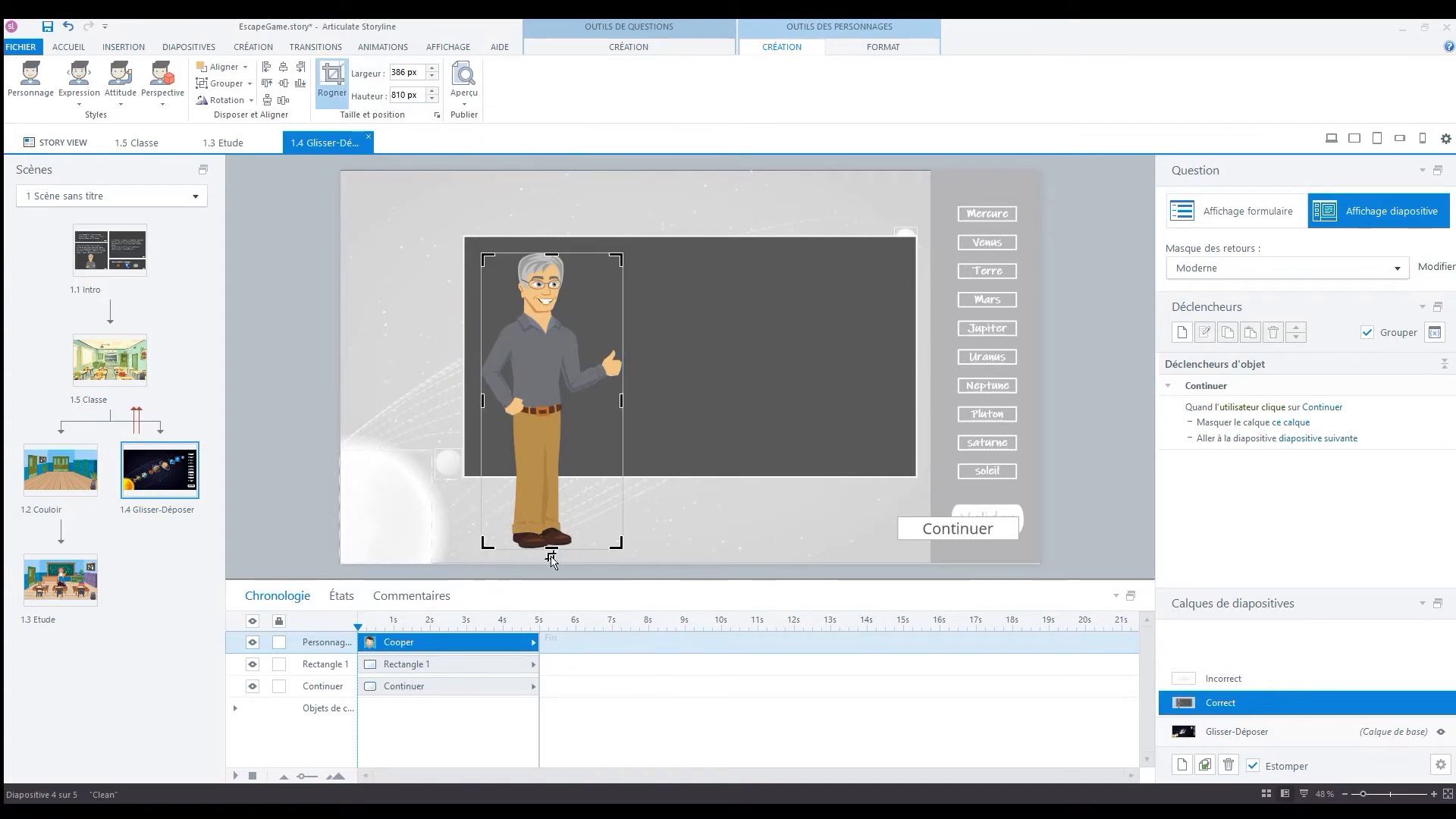
{"action": "left_click_drag", "start_coordinate": [553, 546], "coordinate": [552, 473]}
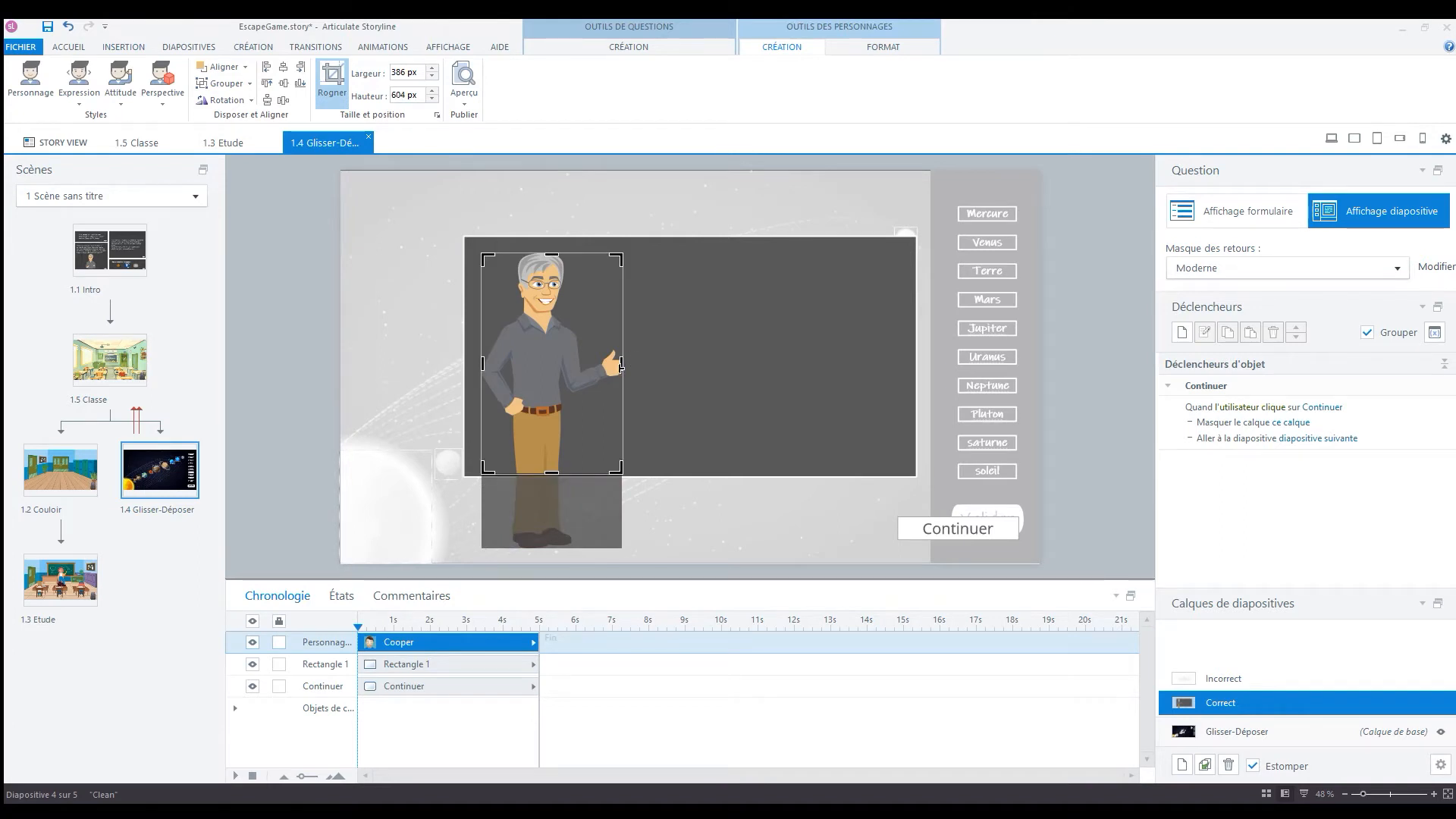
{"action": "left_click", "coordinate": [332, 80]}
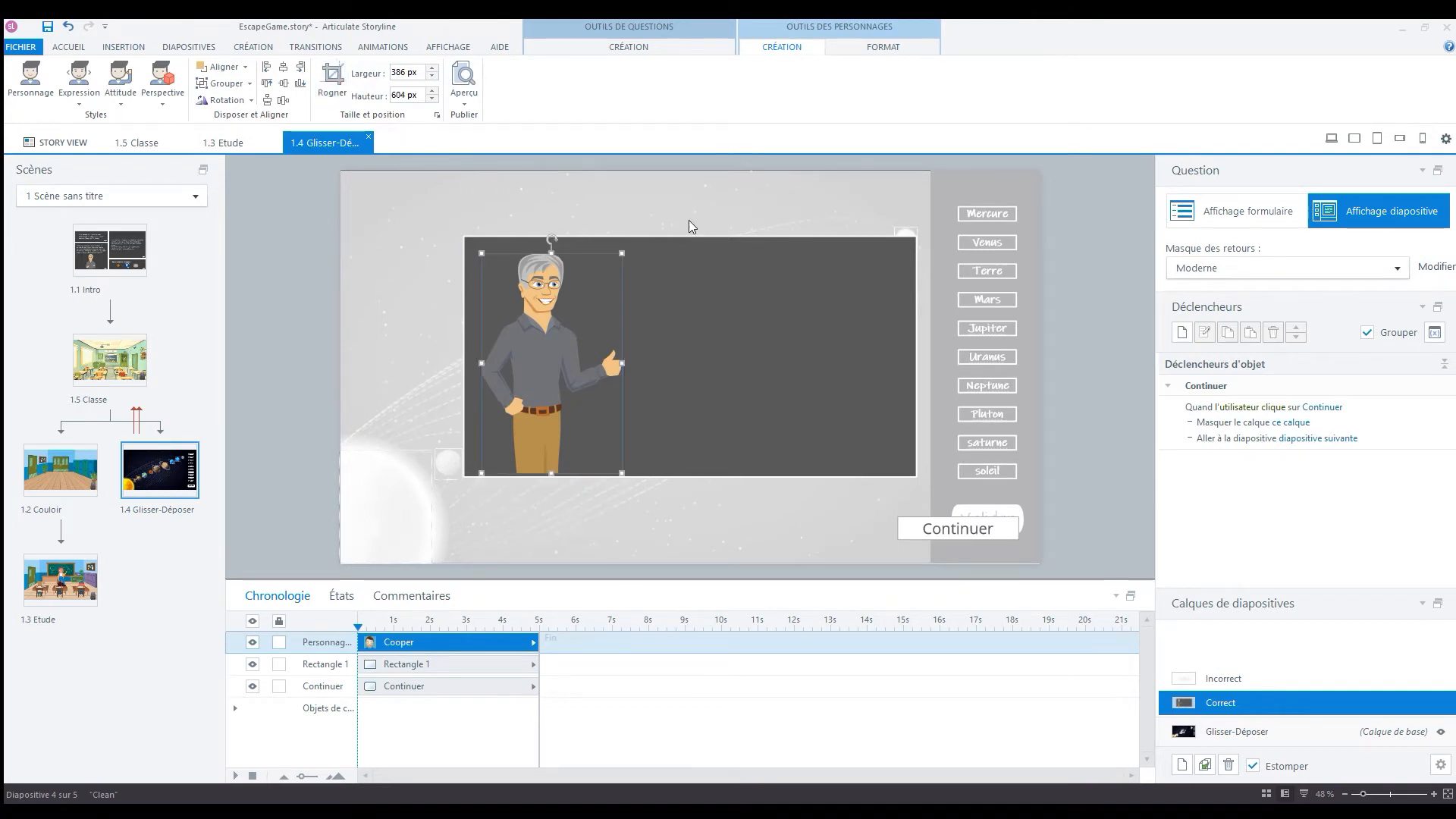
{"action": "left_click", "coordinate": [739, 392]}
{"action": "left_click_drag", "start_coordinate": [543, 342], "coordinate": [545, 346]}
{"action": "left_click", "coordinate": [729, 219]}
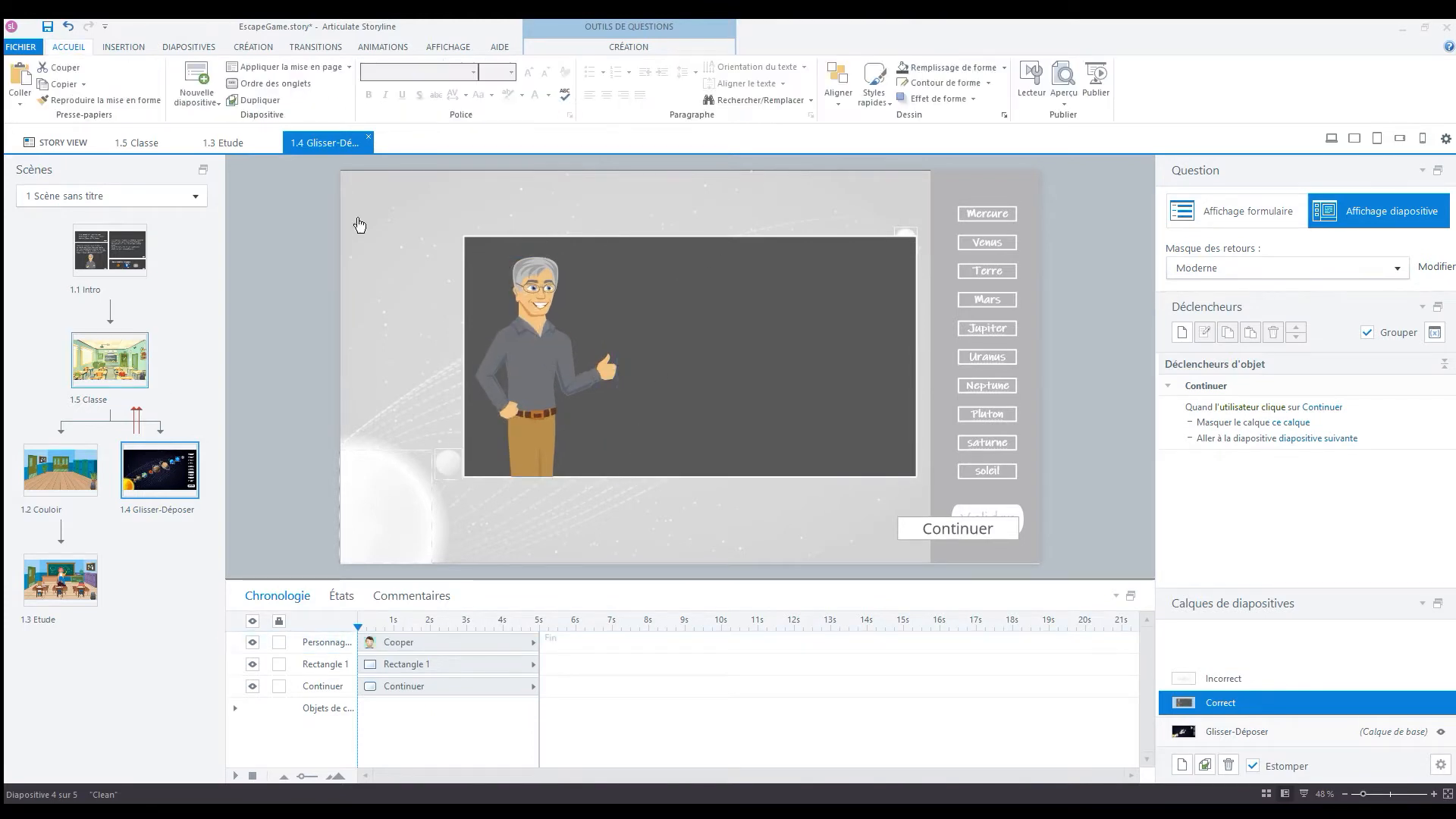
- Insert a text box reading "Bravo !!" on the dark panel beside Cooper and set its text colour to white
{"action": "left_click", "coordinate": [132, 48]}
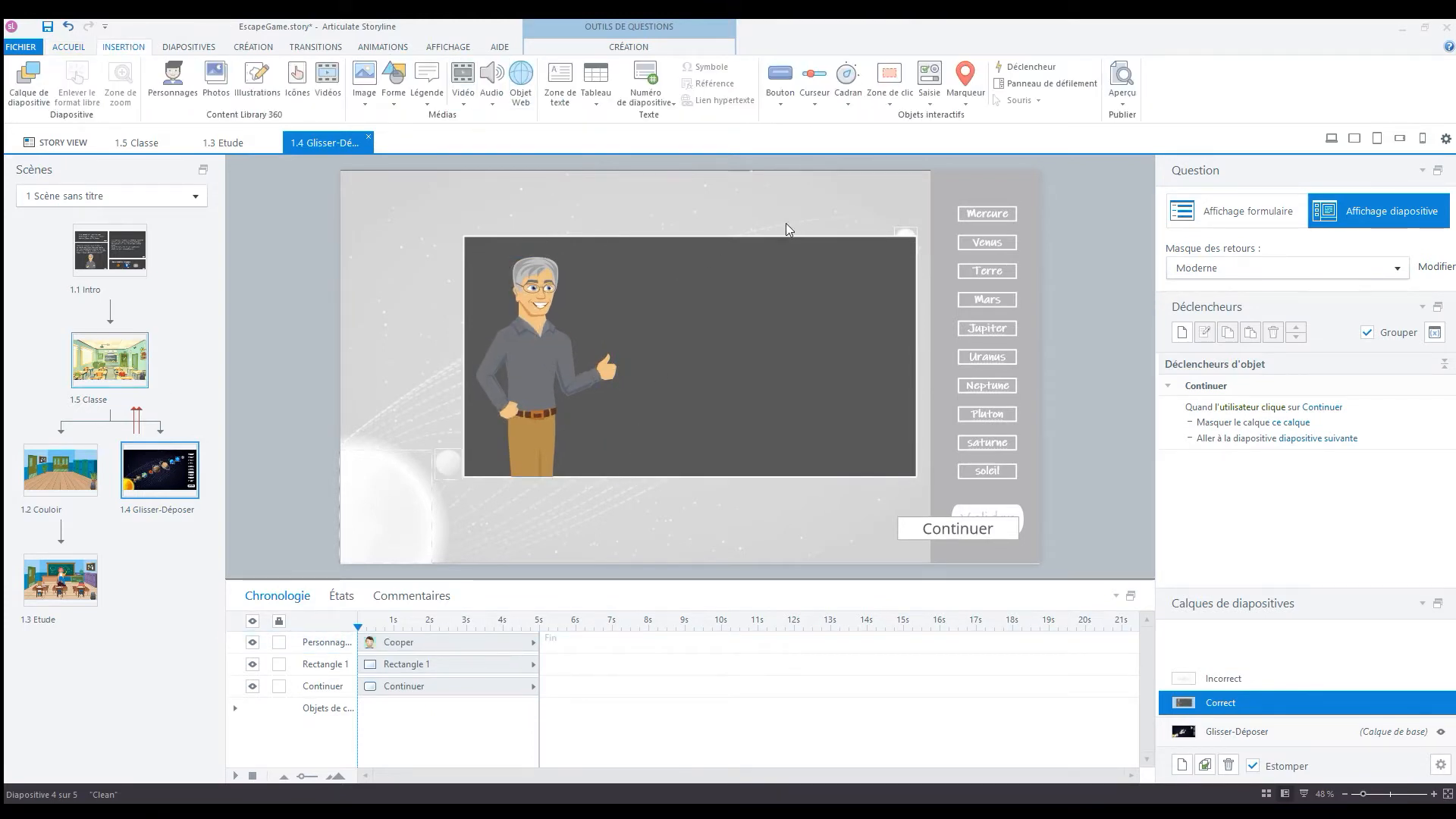
{"action": "left_click", "coordinate": [560, 76]}
{"action": "left_click", "coordinate": [696, 306]}
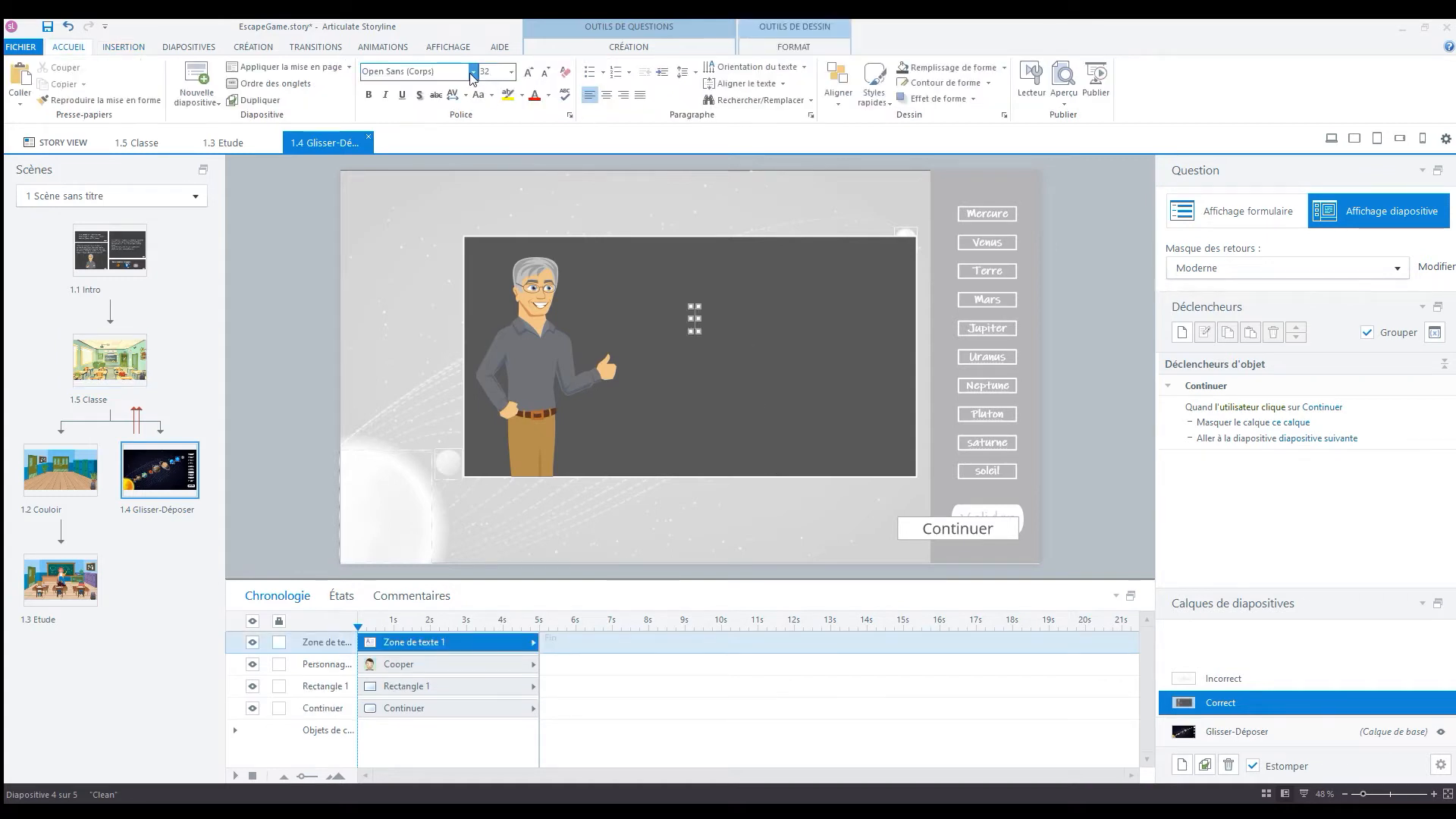
{"action": "type", "text": "Bravo !!"}
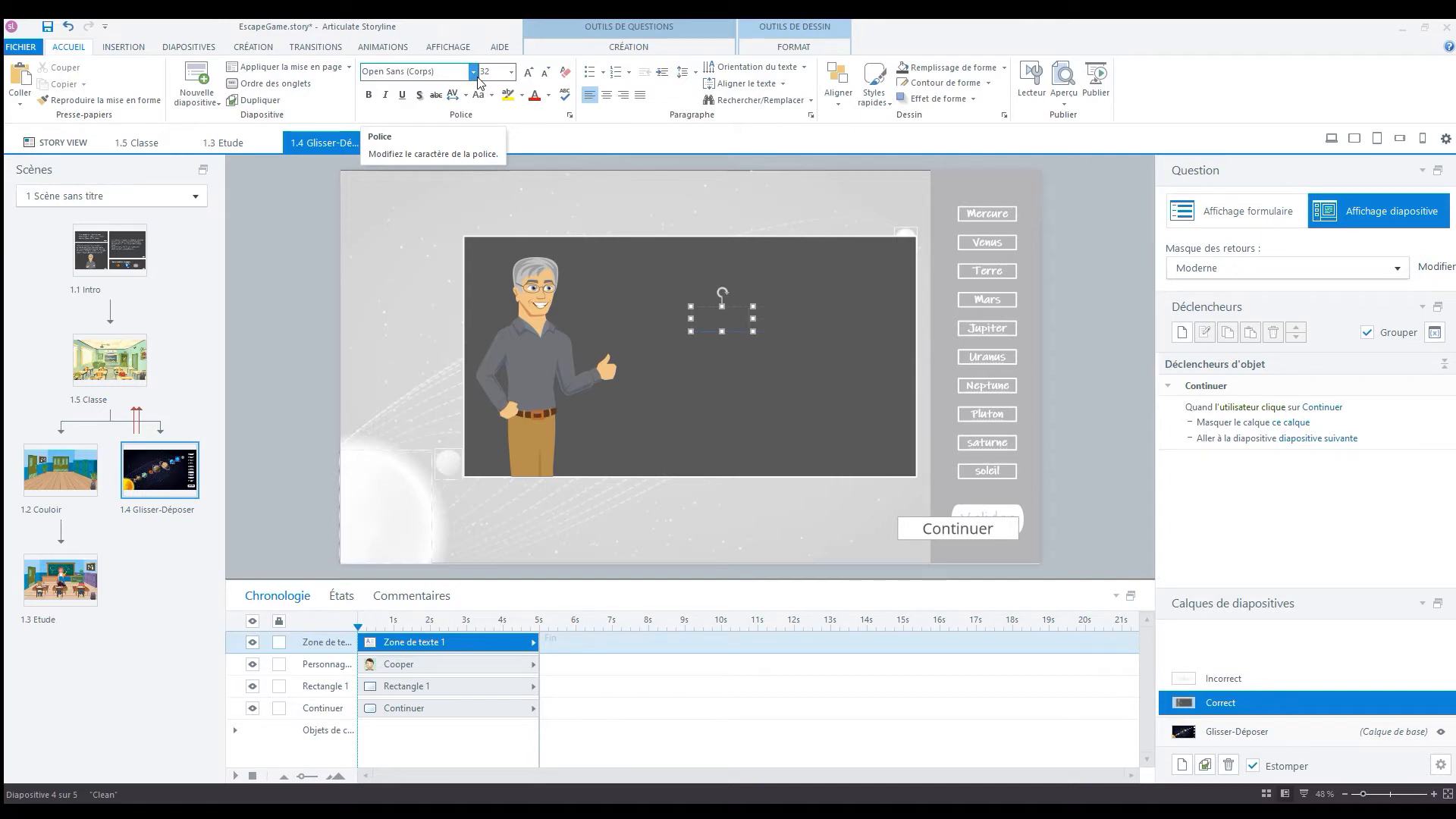
{"action": "left_click", "coordinate": [548, 94]}
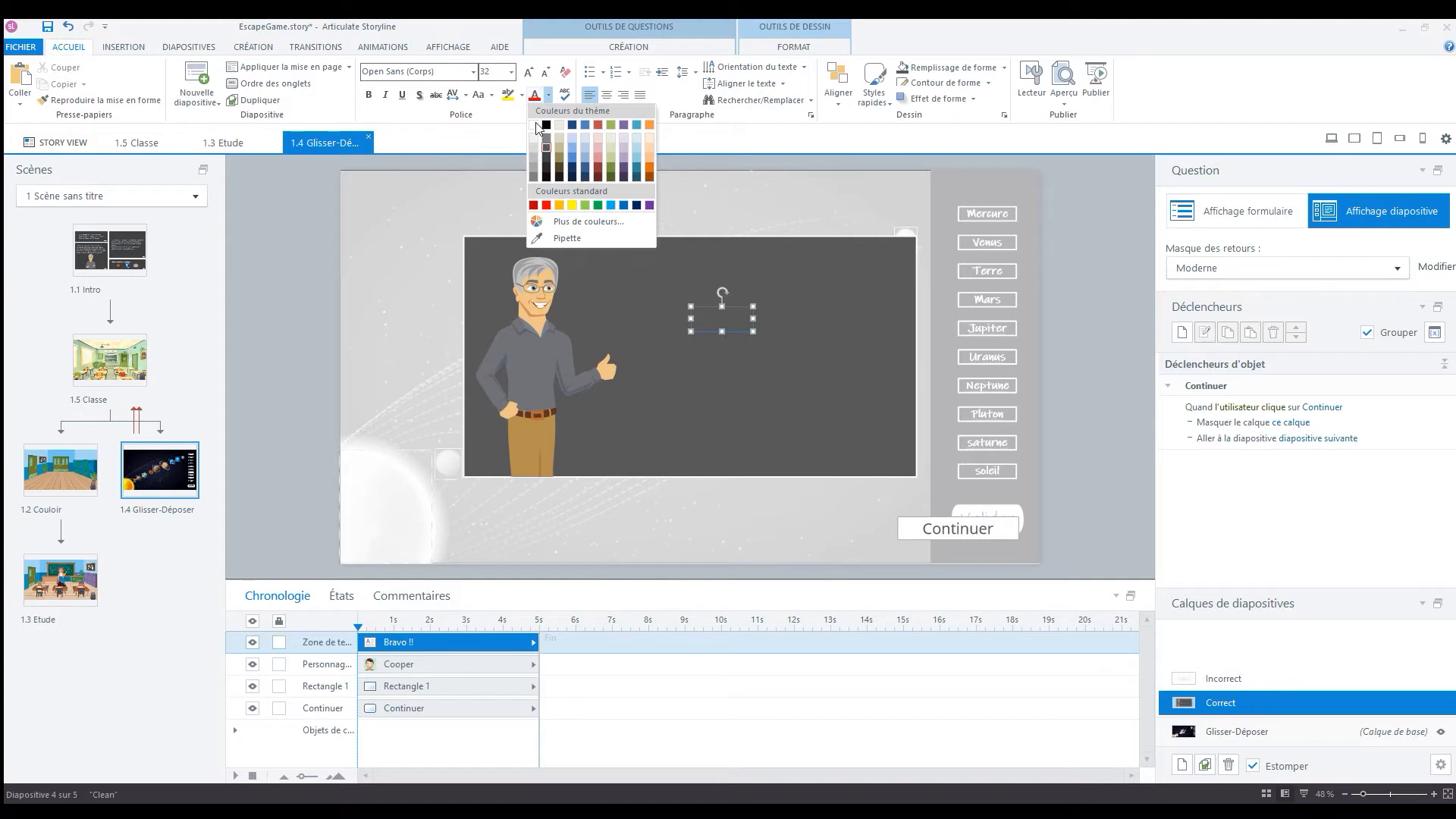
{"action": "left_click", "coordinate": [535, 124]}
- Continue the message after "Bravo !!" with "Vous avez réussi à reconstituer la maquette de", the pupil's first name and a full stop
{"action": "left_click", "coordinate": [750, 323]}
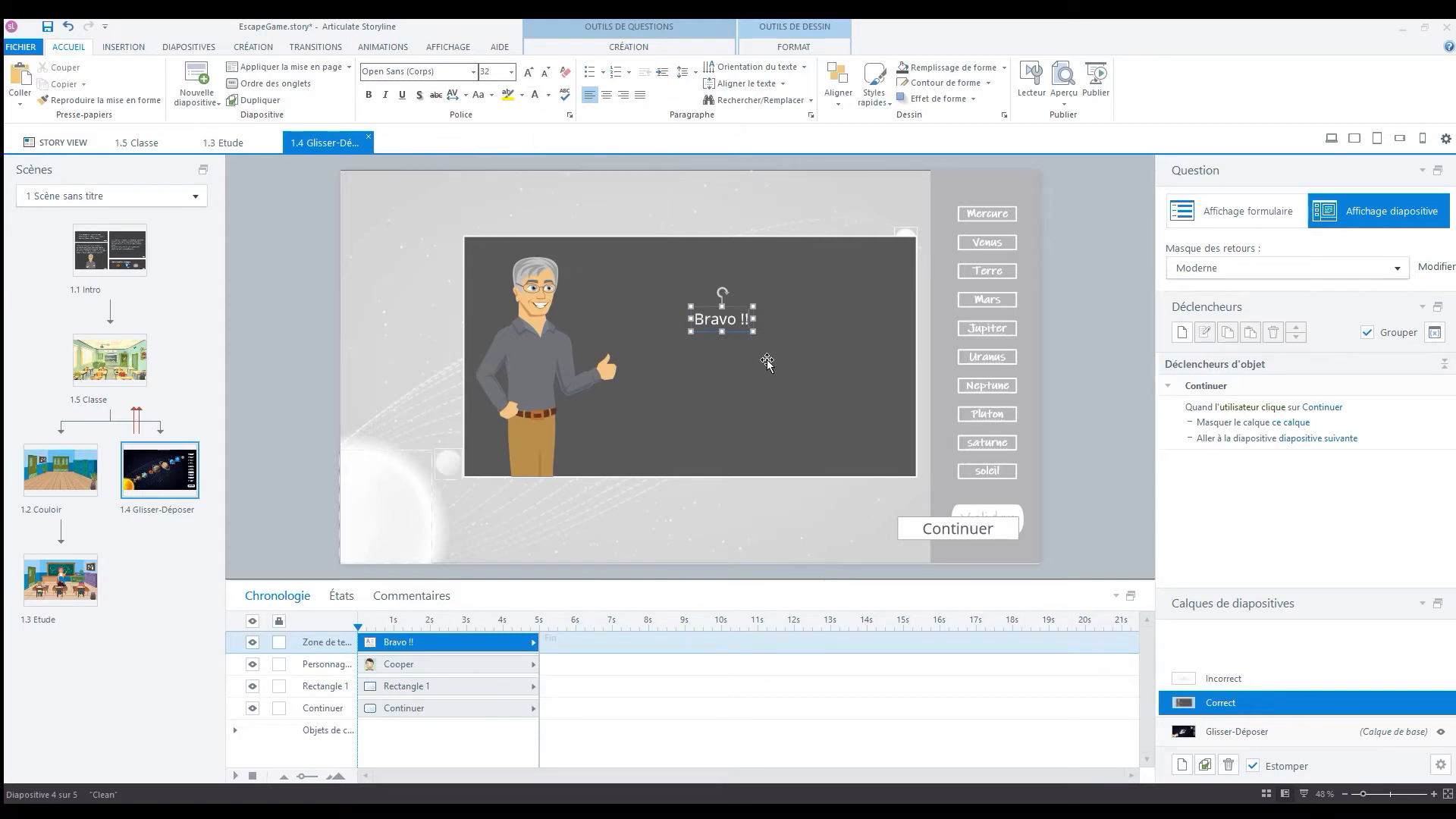
{"action": "type", "text": "Vous avez résu"}
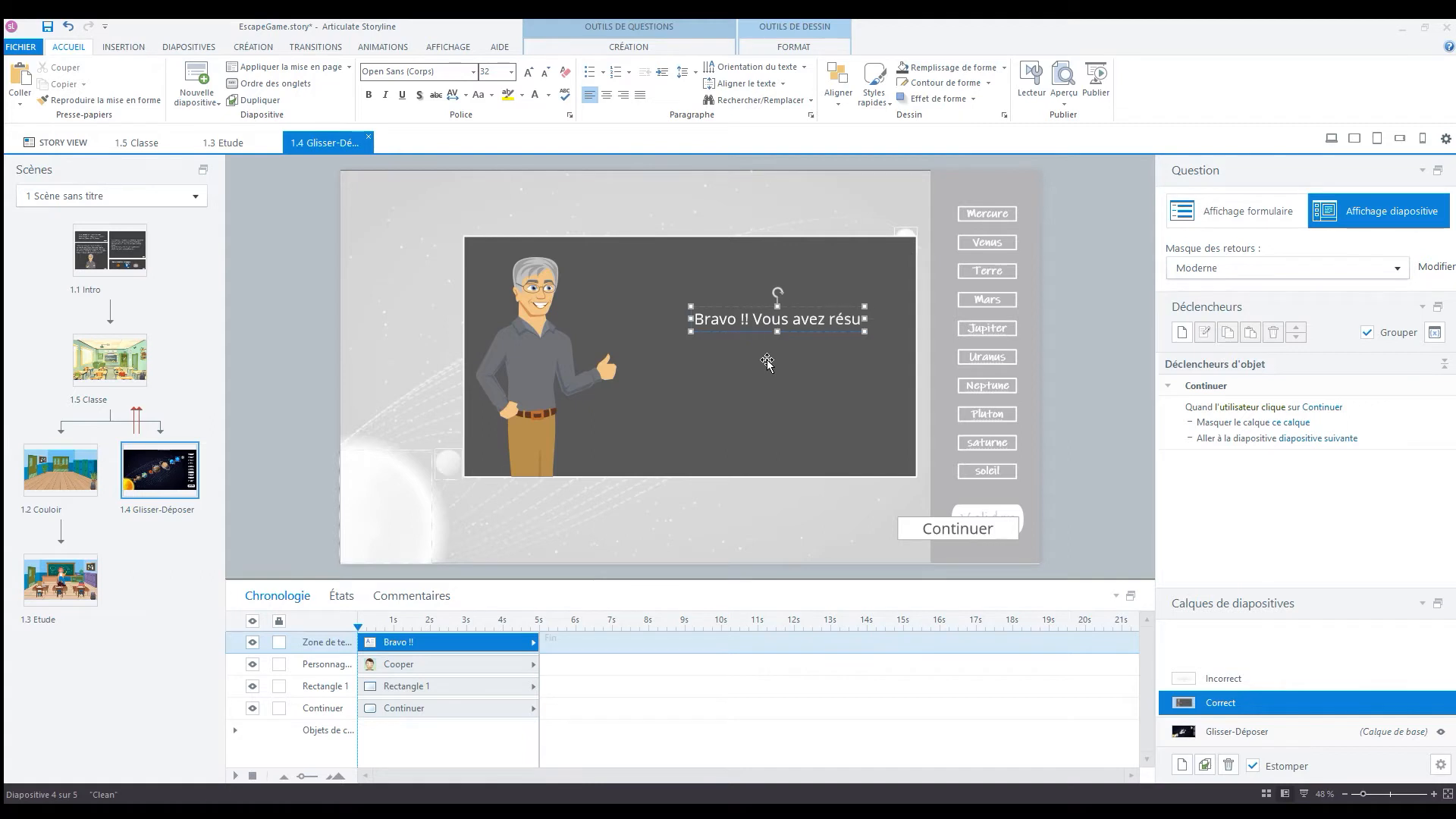
{"action": "key", "text": "BackSpace"}
{"action": "key", "text": "BackSpace"}
{"action": "type", "text": "ussi à"}
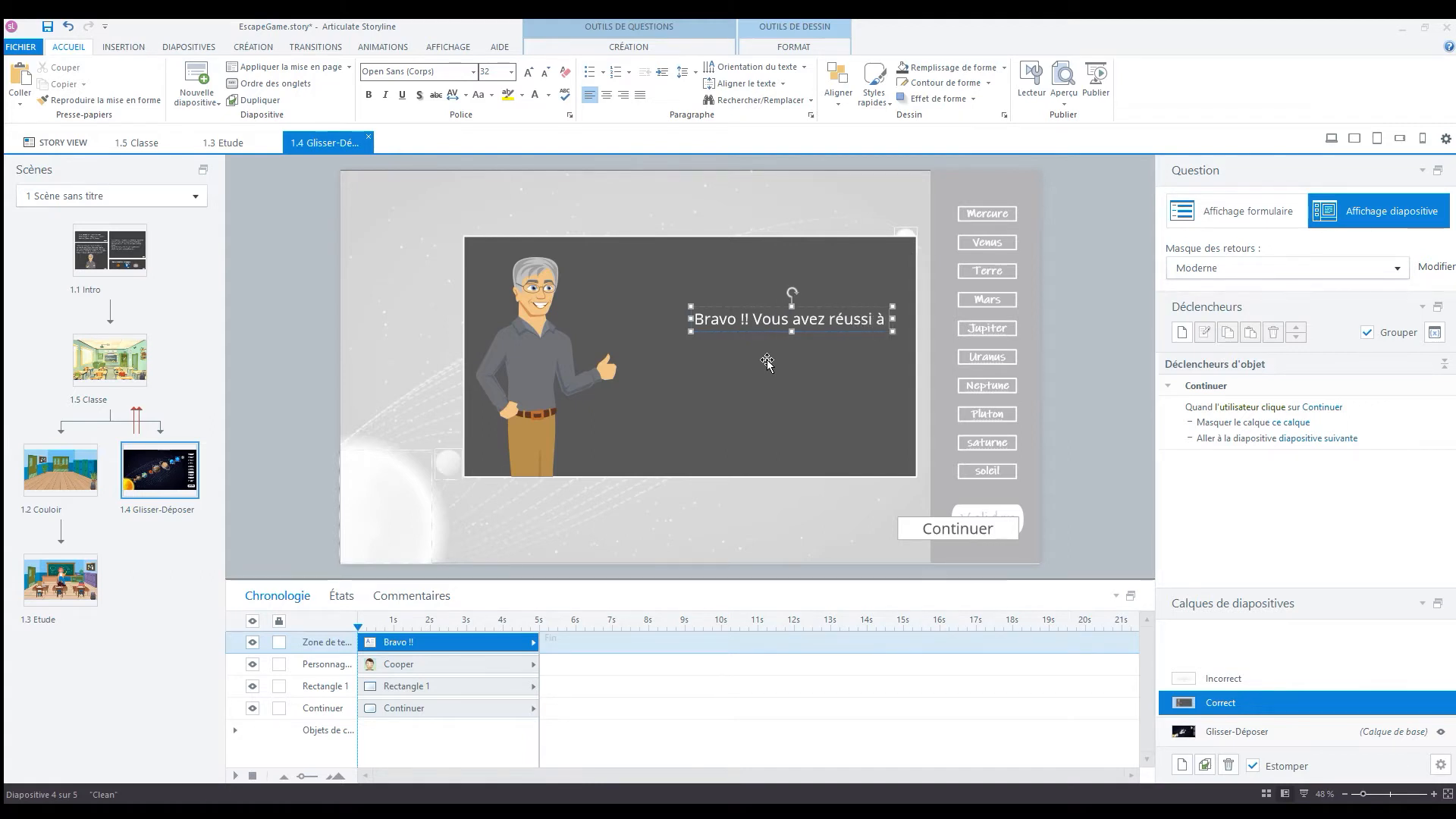
{"action": "type", "text": " reconstitu"}
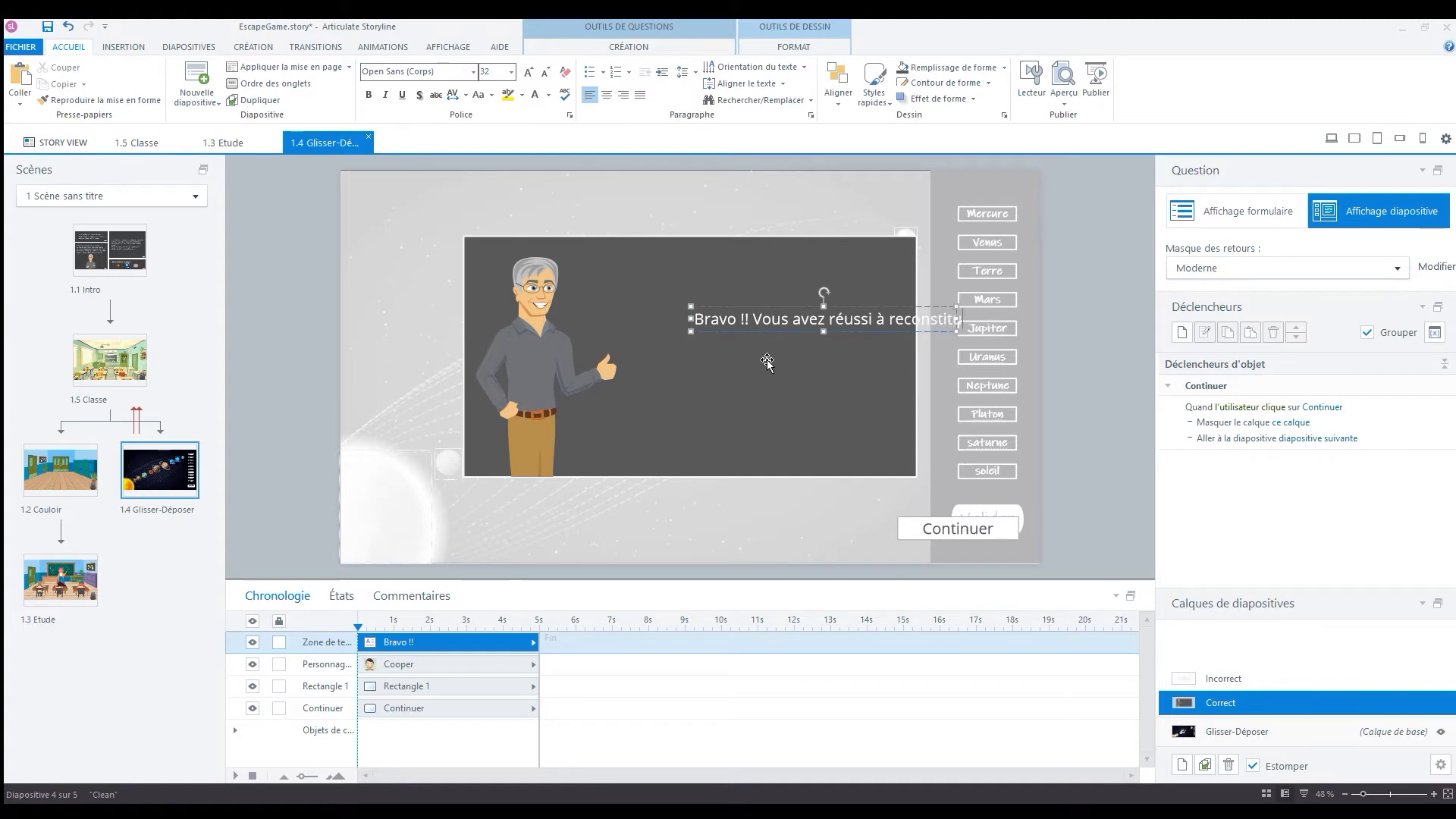
{"action": "type", "text": "er la maquette"}
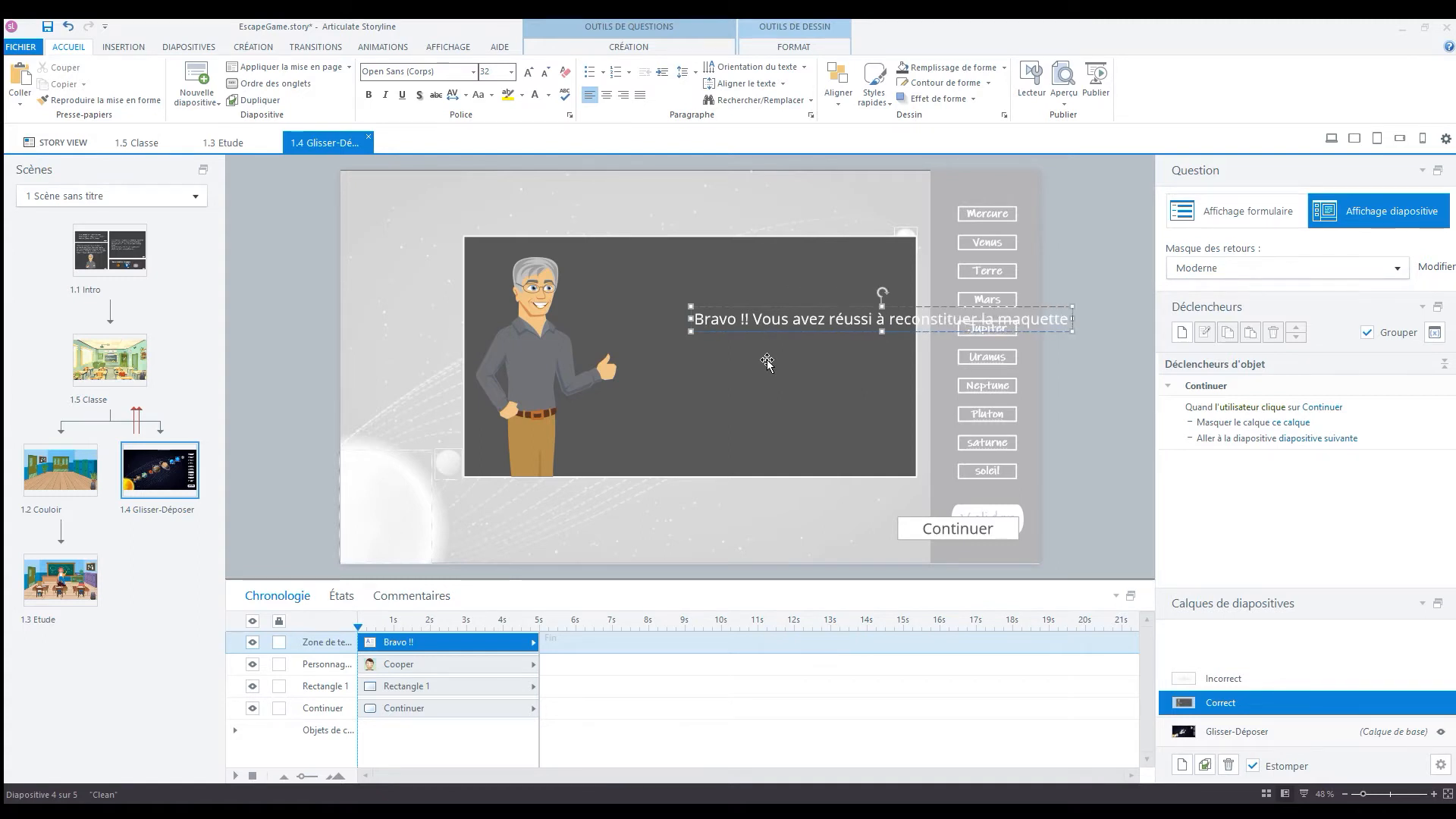
{"action": "type", "text": " de Paul."}
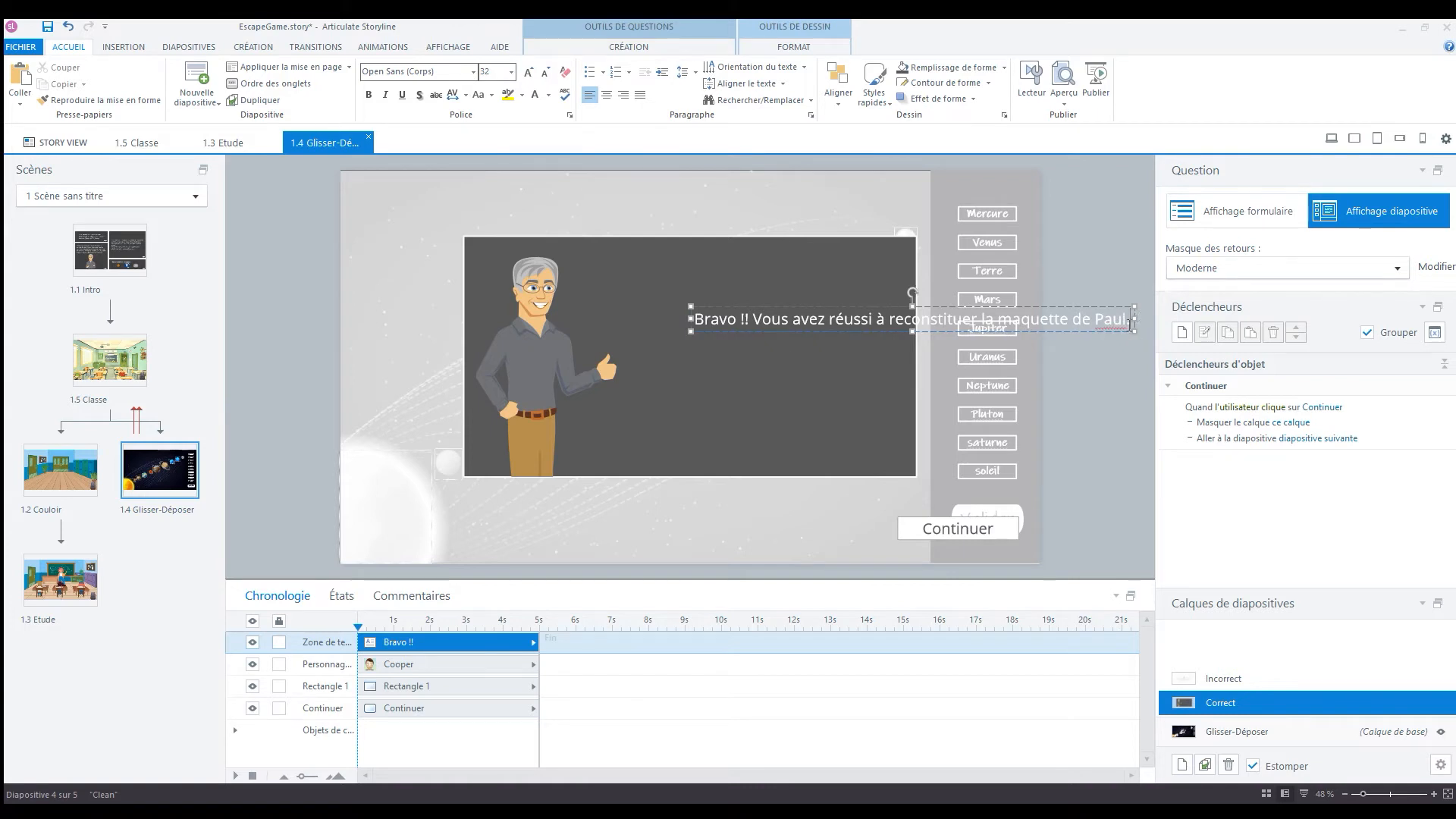
- Narrow the text box so the message wraps onto two lines and fit it beside Cooper in the upper part of the panel
{"action": "left_click_drag", "start_coordinate": [1139, 319], "coordinate": [948, 327]}
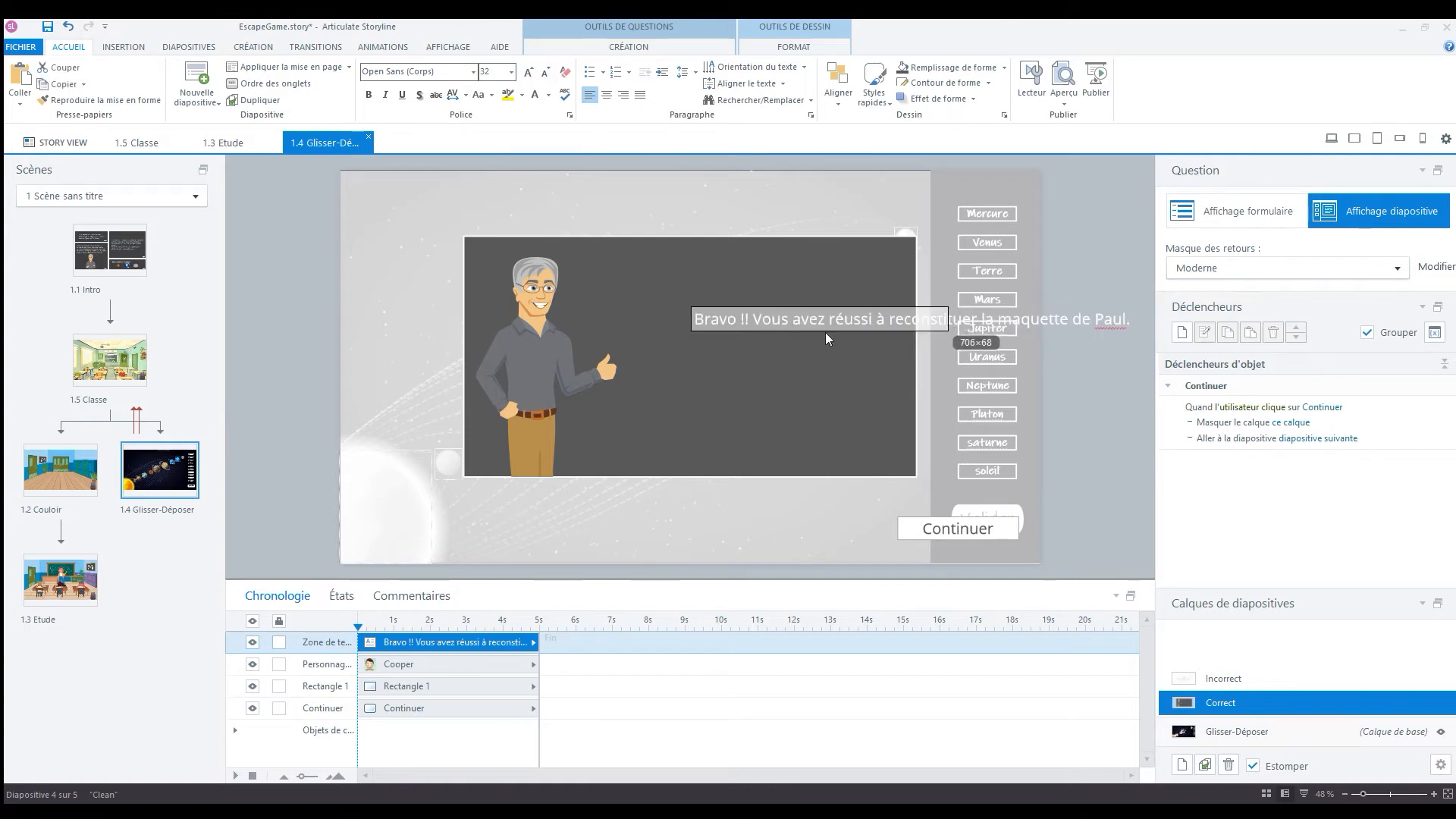
{"action": "left_click_drag", "start_coordinate": [833, 353], "coordinate": [764, 306]}
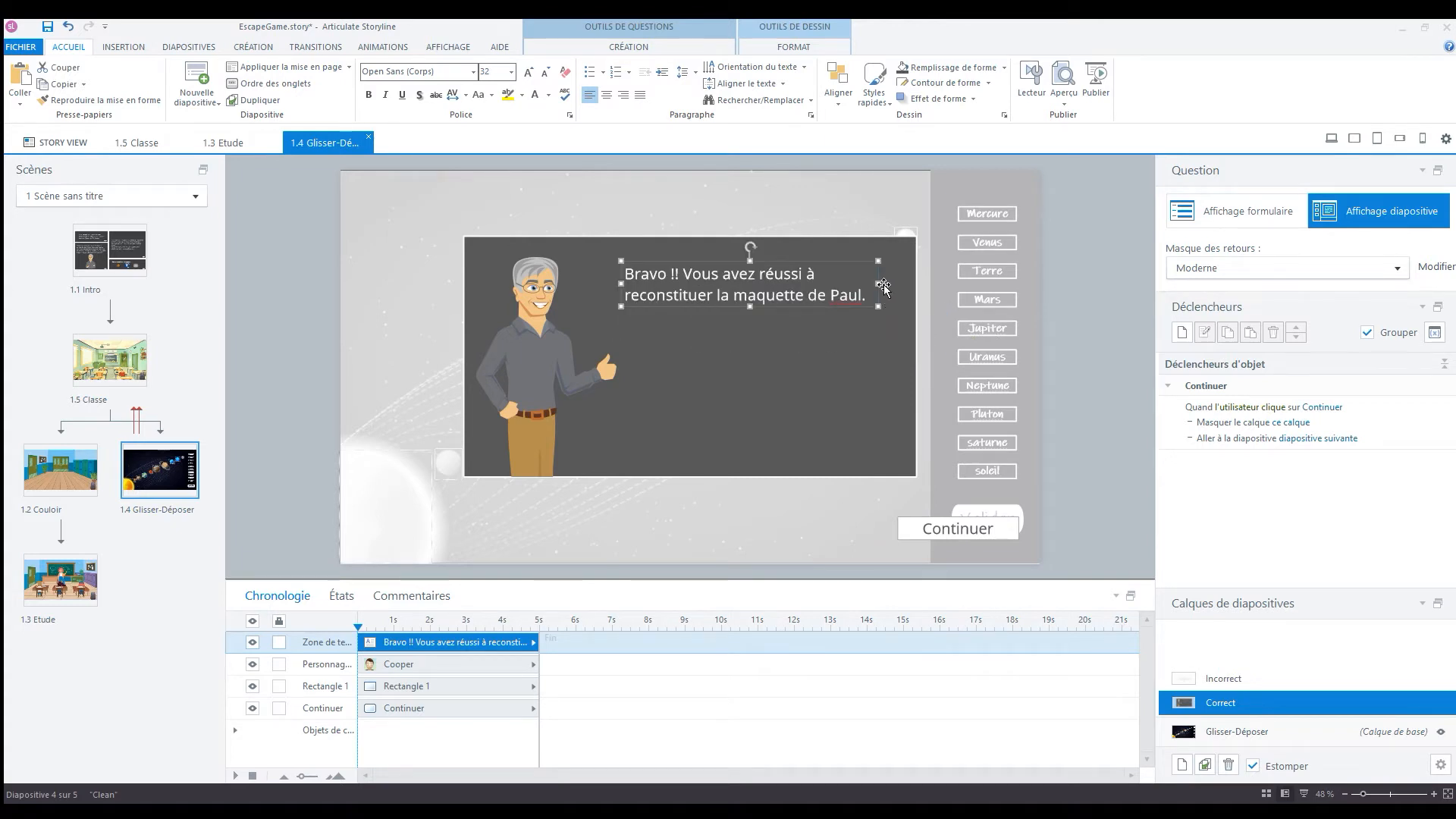
{"action": "left_click_drag", "start_coordinate": [878, 284], "coordinate": [900, 283]}
- Add a second paragraph after a blank line: "On se retrouve en classe pour écouter son exposé !"
{"action": "key", "text": "Return"}
{"action": "key", "text": "Return"}
{"action": "key", "text": "Return"}
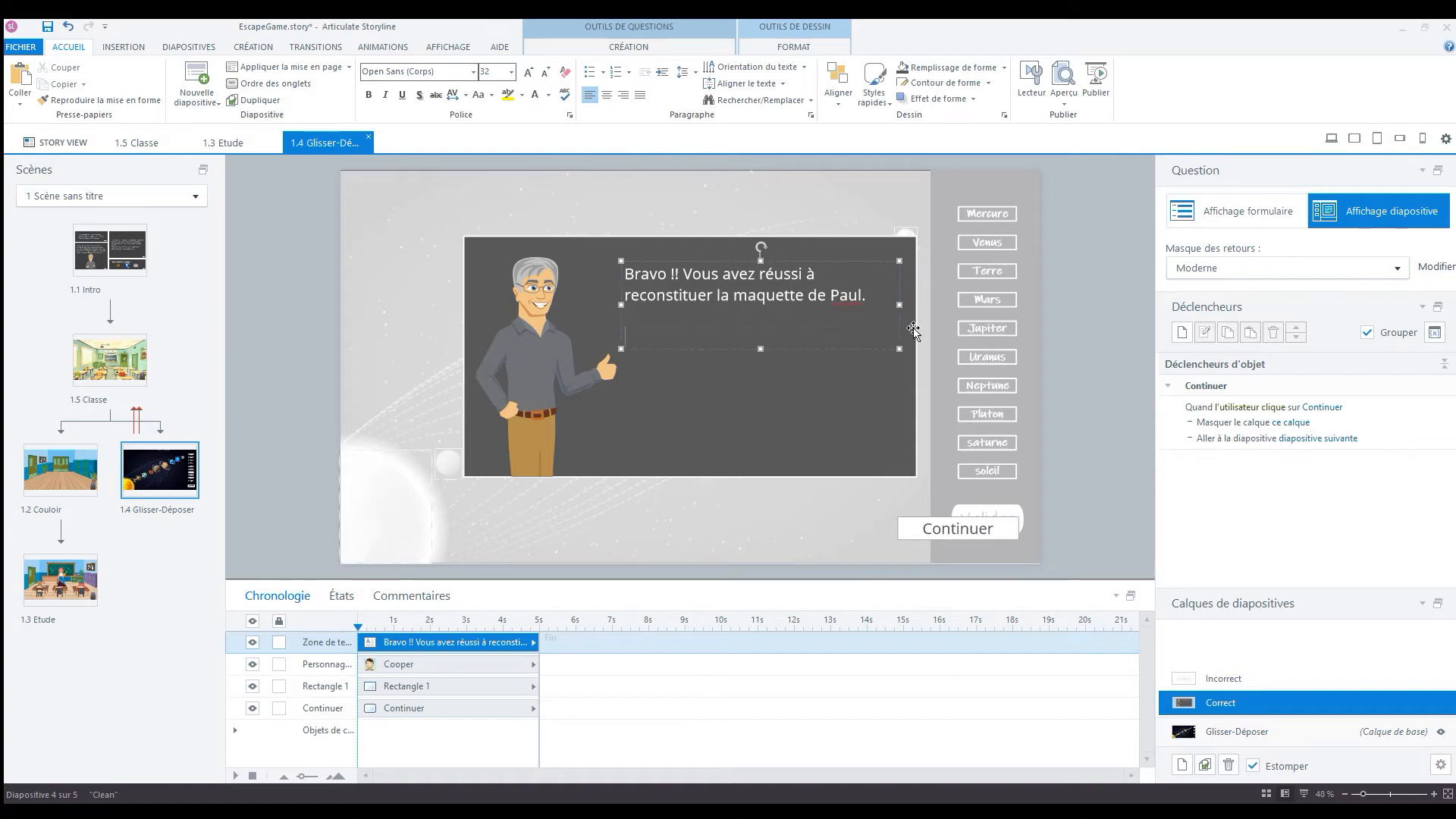
{"action": "type", "text": "On se retrouve en classe pour"}
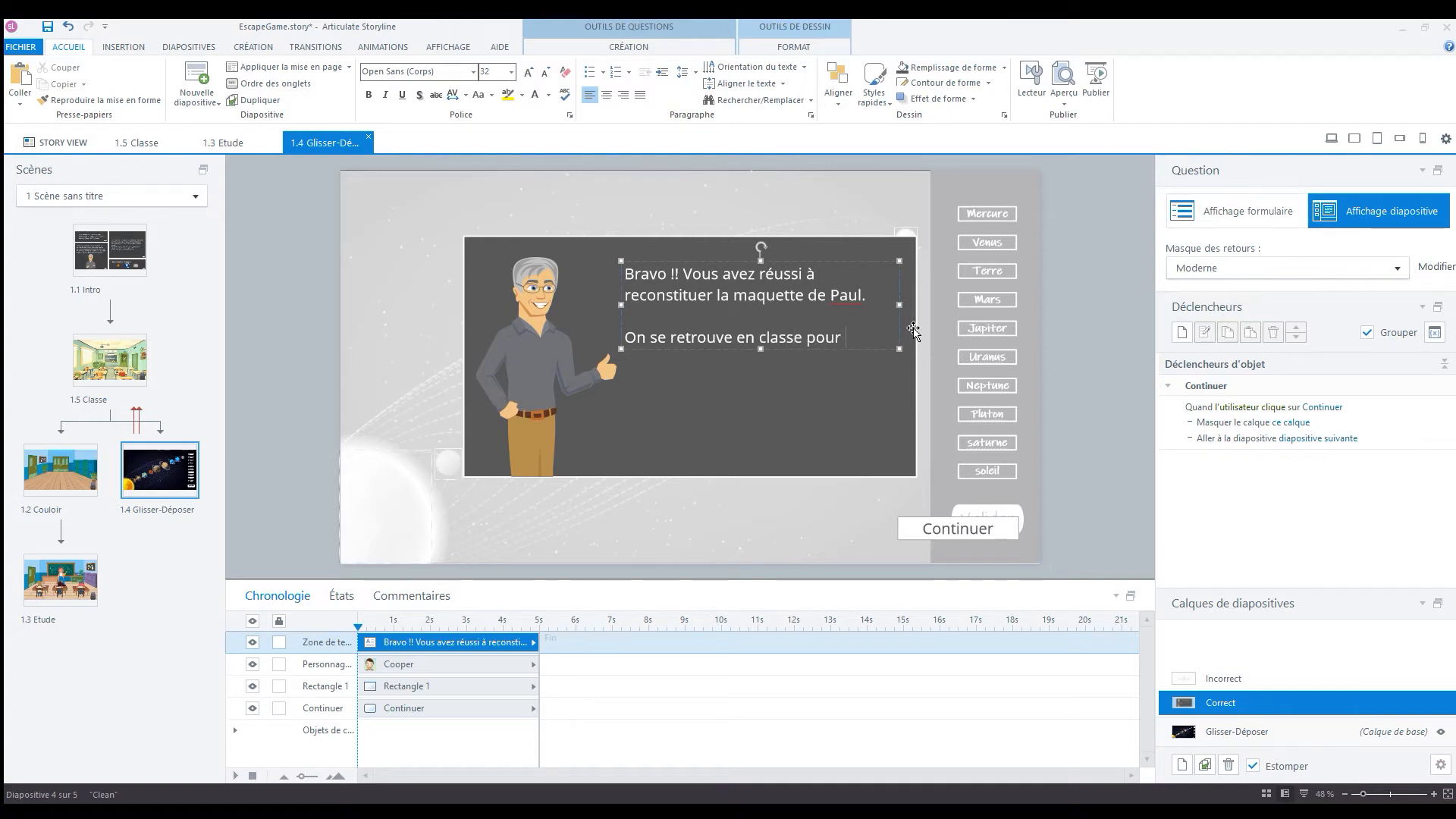
{"action": "type", "text": " écouter son exposé !"}
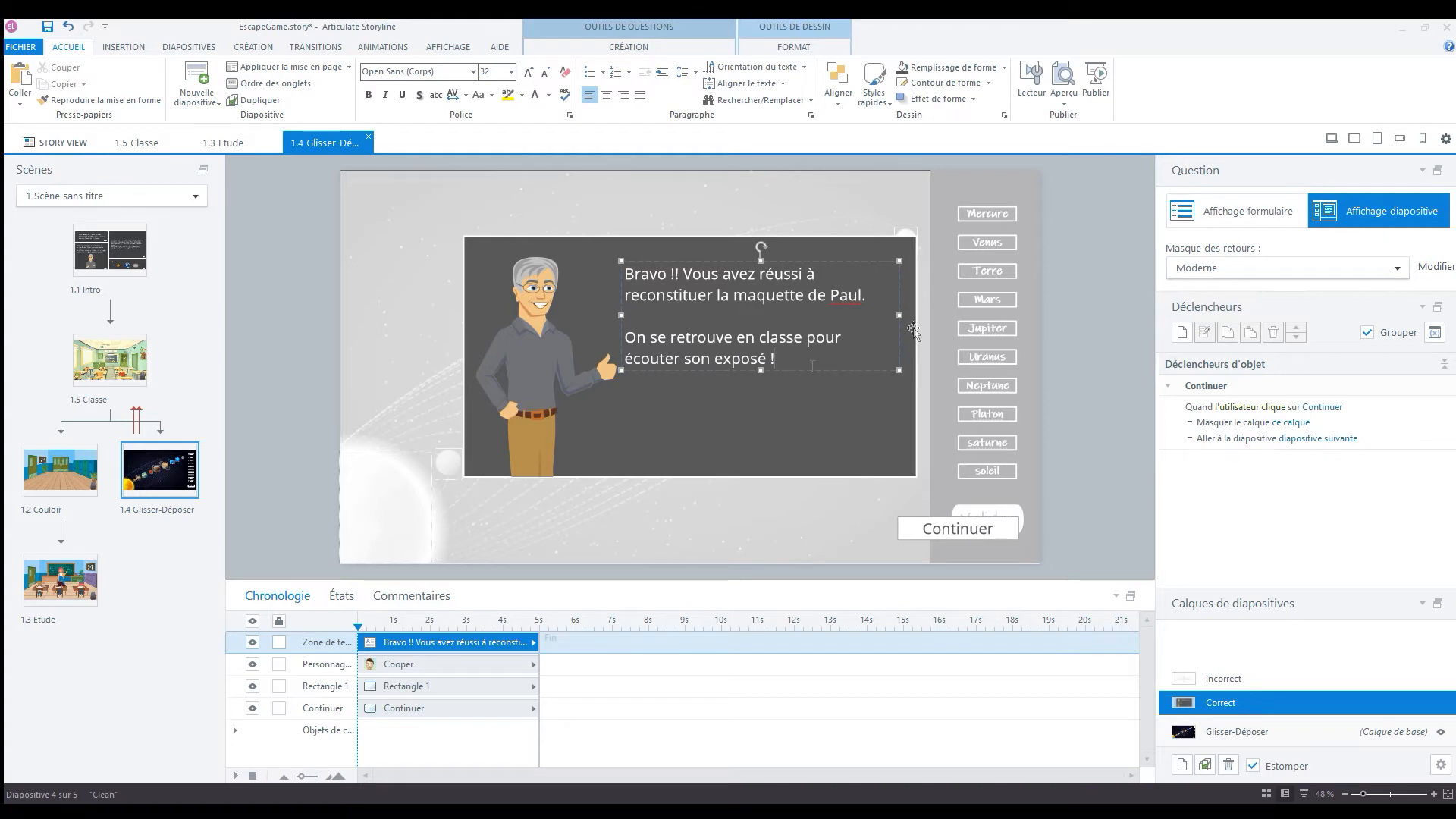
- Try justified alignment on the second paragraph, restore left alignment, and move the text box slightly lower to about 778, 311
{"action": "left_click", "coordinate": [645, 96]}
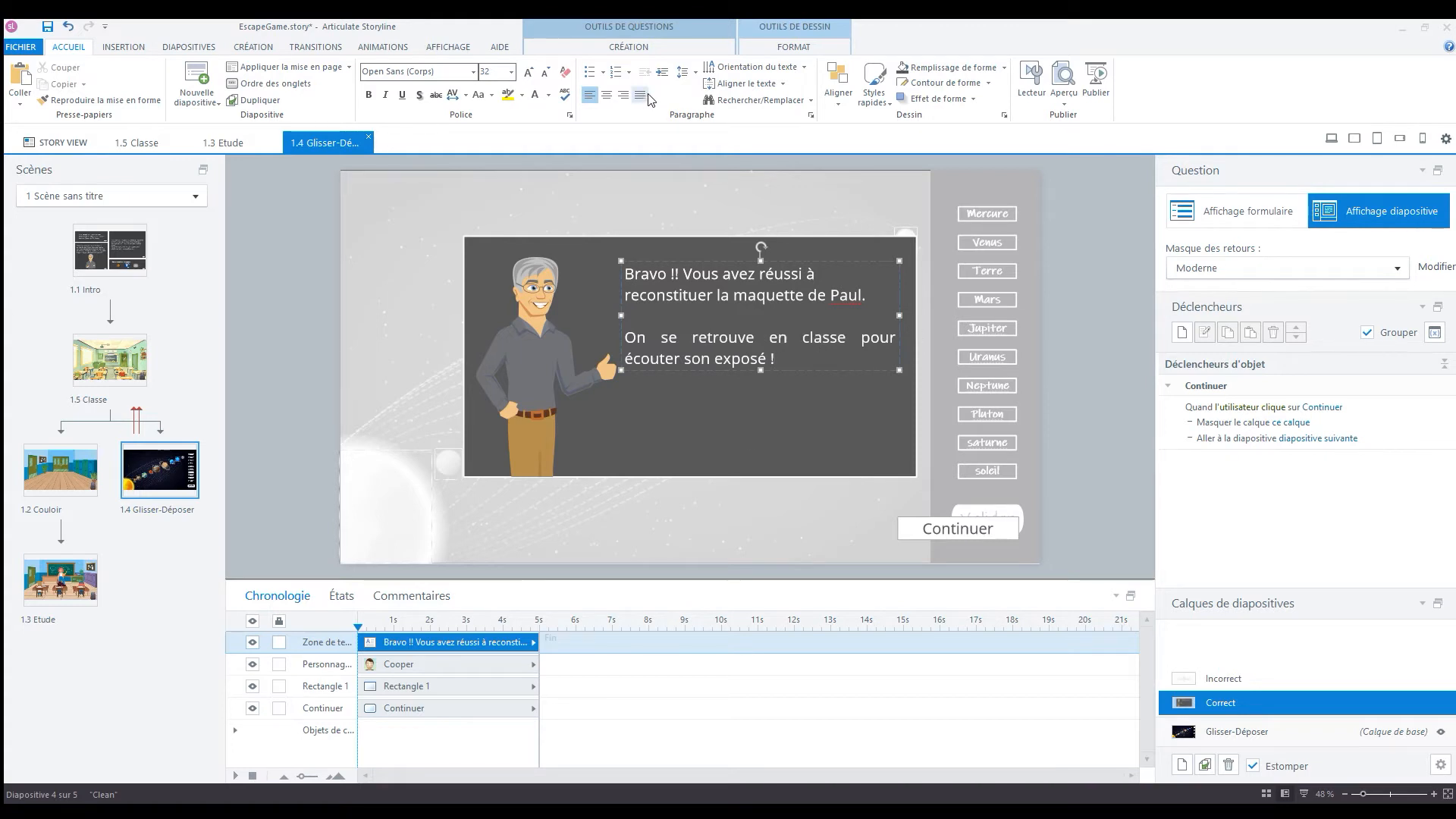
{"action": "left_click", "coordinate": [590, 95]}
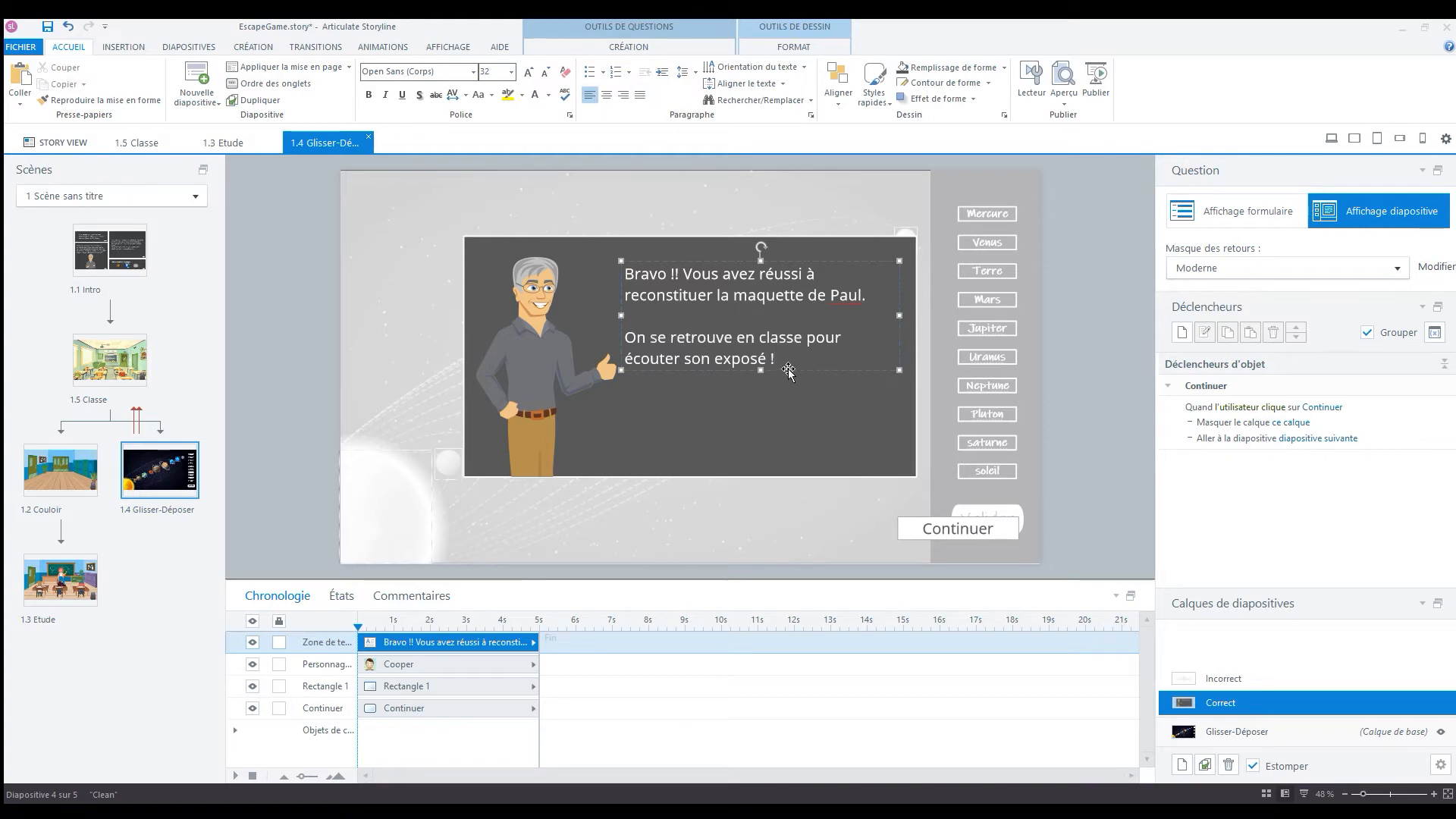
{"action": "left_click_drag", "start_coordinate": [788, 371], "coordinate": [791, 394]}
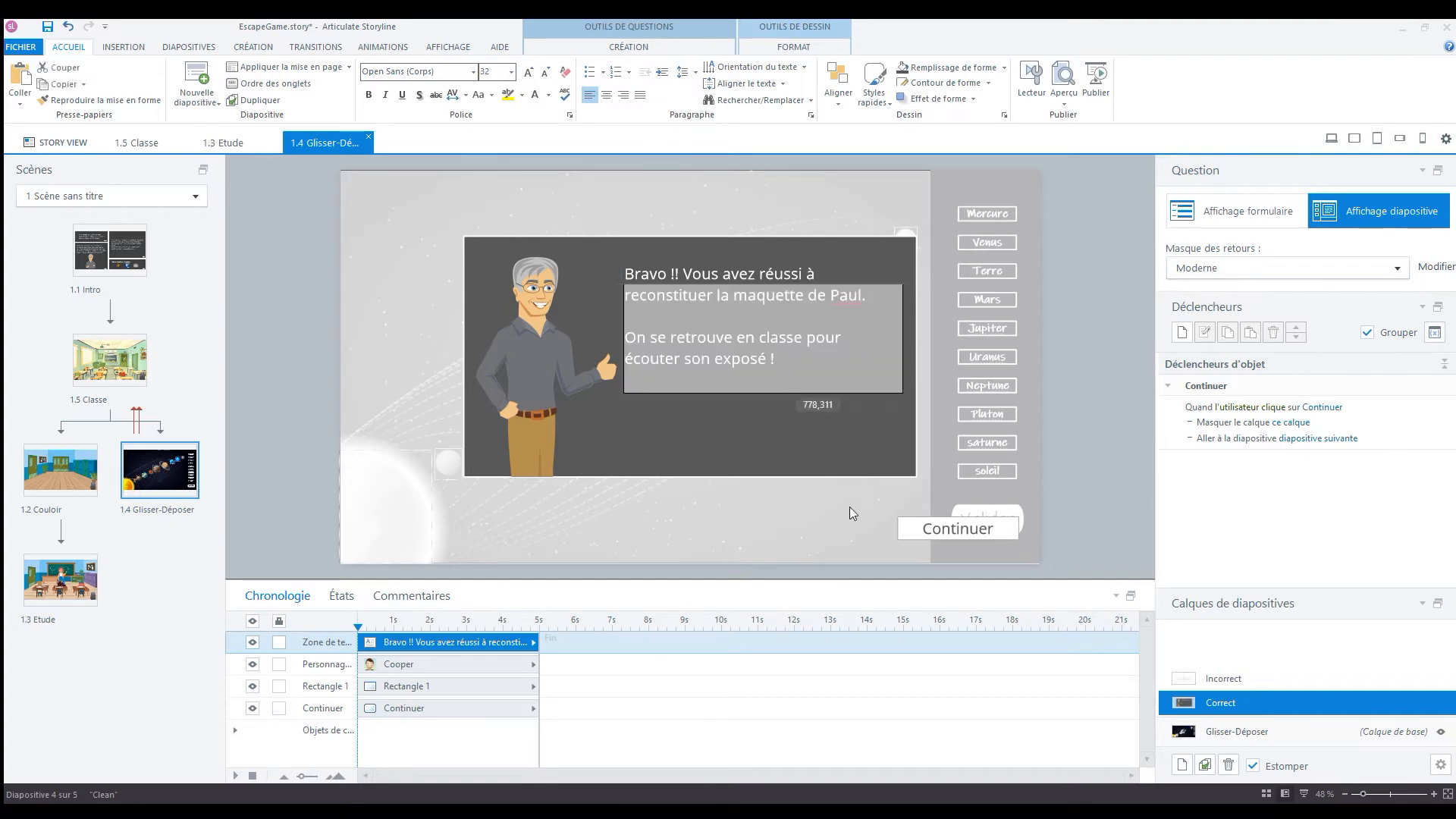